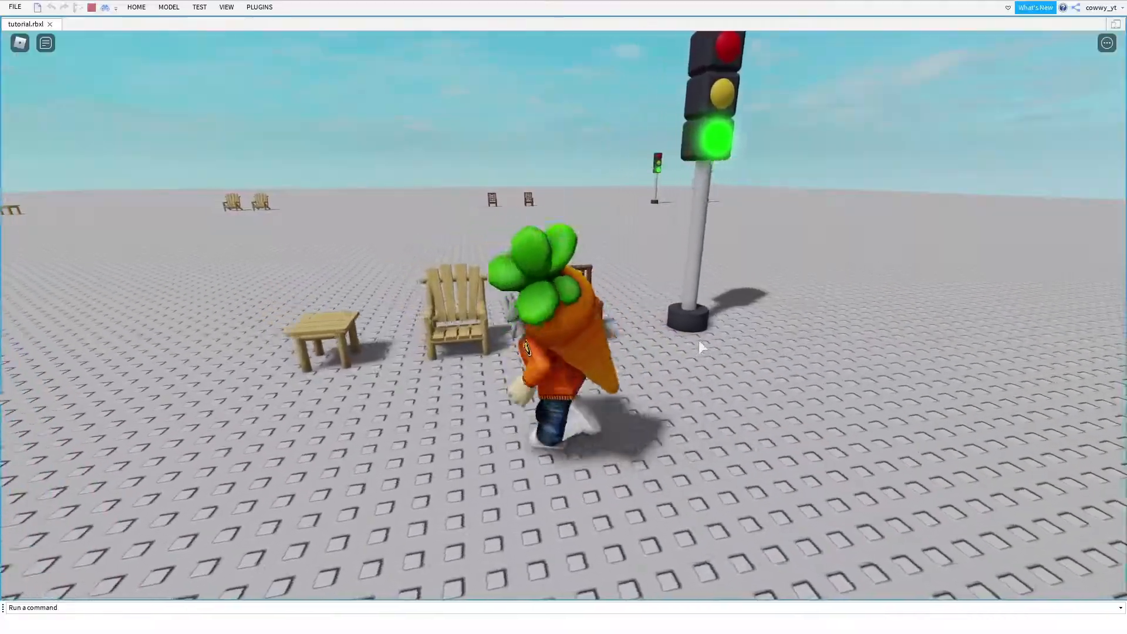
- Walk the character around the table, chairs and traffic light to look over the models in the play test
key(s)
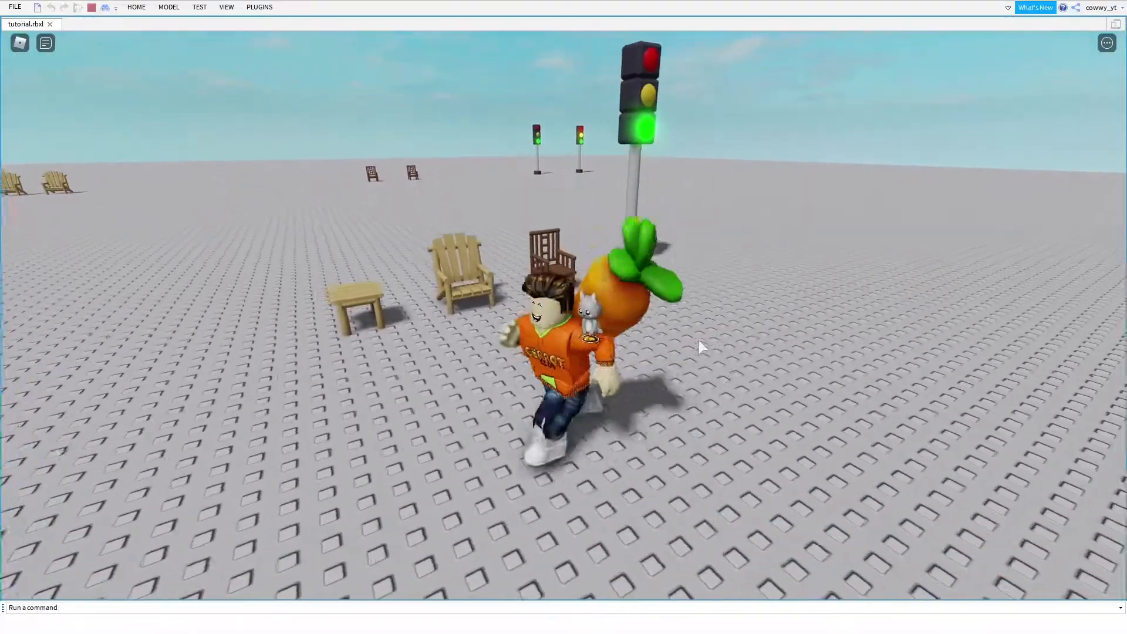
key(a)
key(w)
key(a)
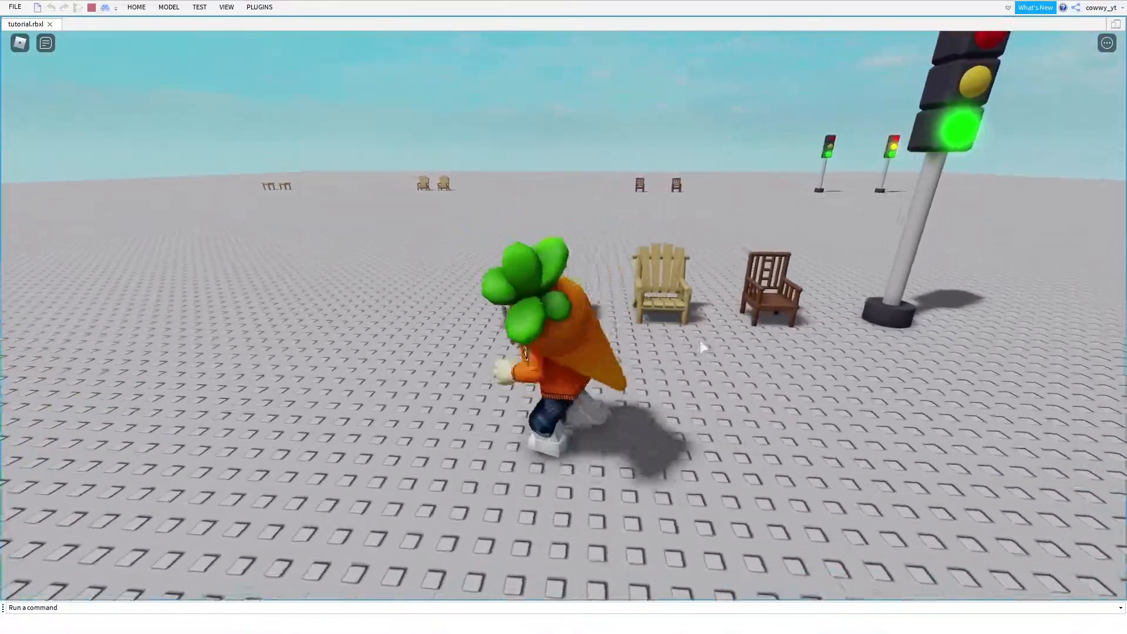
right_drag(699, 339, 702, 346)
key(s)
key(s)
key(a)
key(d)
key(w)
key(a)
key(s)
key(space)
key(space)
key(a)
key(s)
key(a)
key(w)
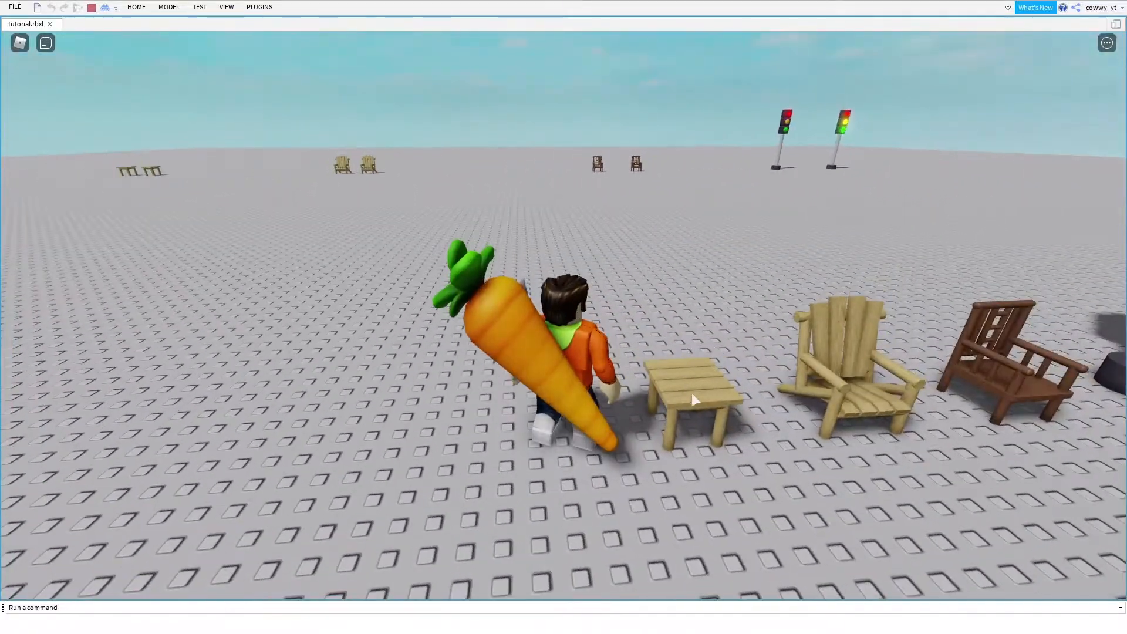
- Walk past the table and deck chair and jump at the dark brown chair beside the traffic light
key(s)
key(d)
key(w)
key(w)
key(d)
right_drag(702, 376, 702, 376)
key(space)
key(d)
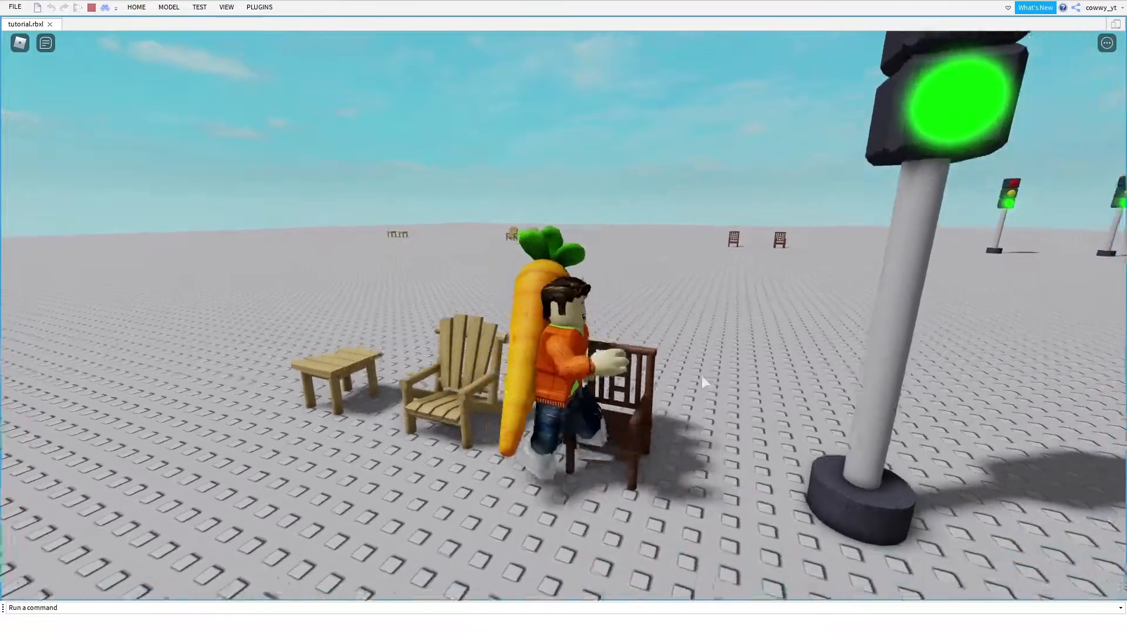
right_drag(702, 376, 702, 376)
key(space)
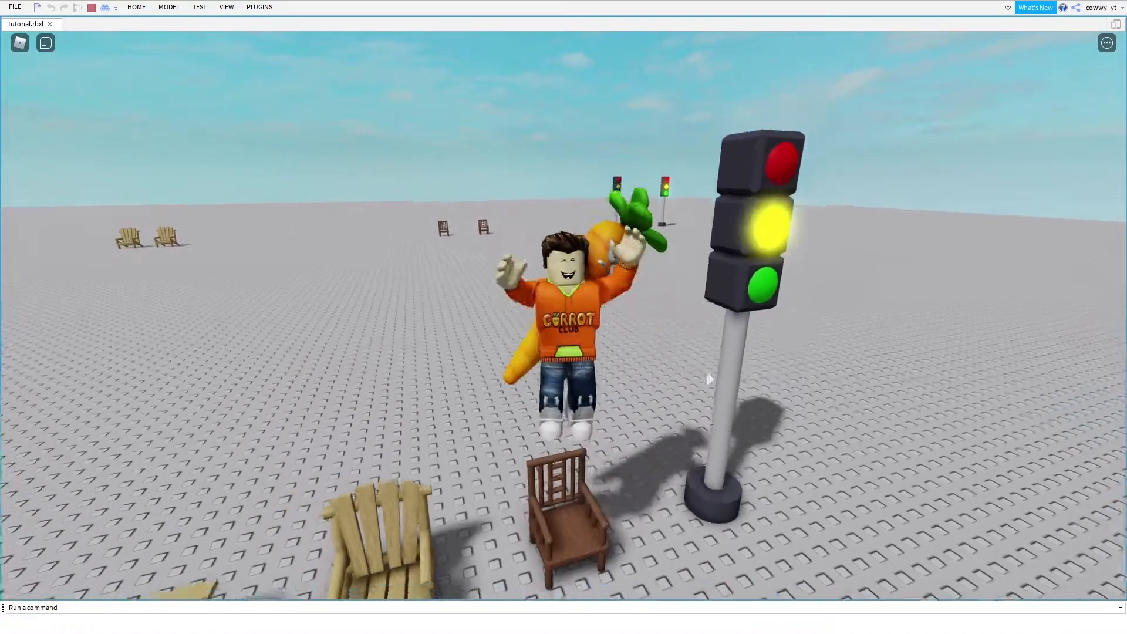
- Walk away from the traffic light and circle back around the furniture to view the models from the front
key(s)
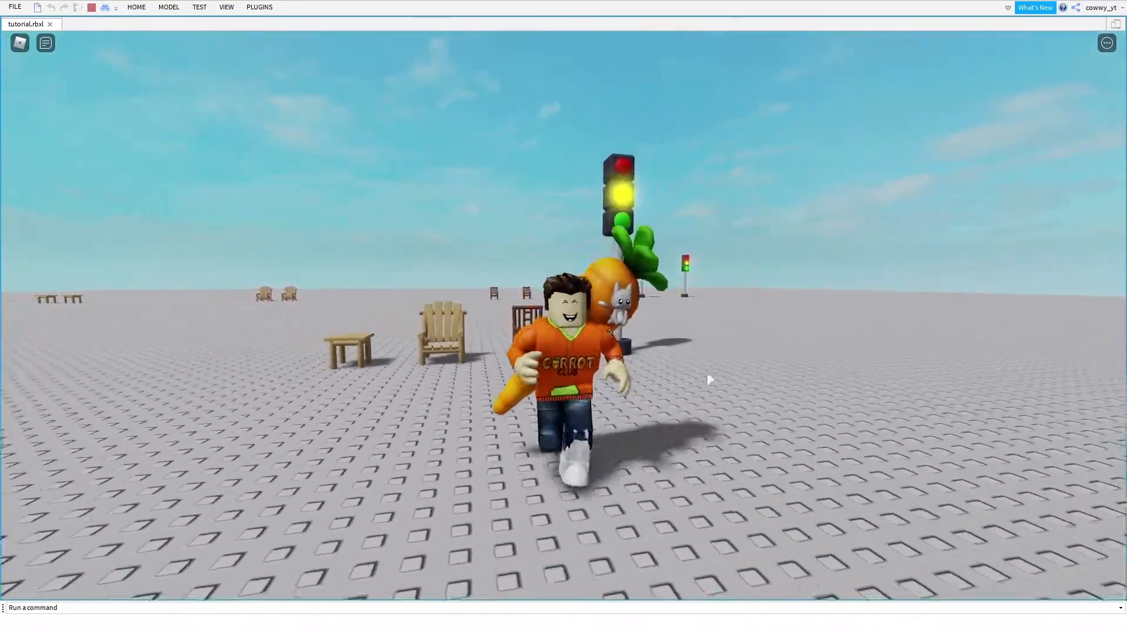
key(w)
key(a)
right_drag(708, 374, 708, 374)
key(w)
key(d)
key(a)
key(s)
key(space)
key(space)
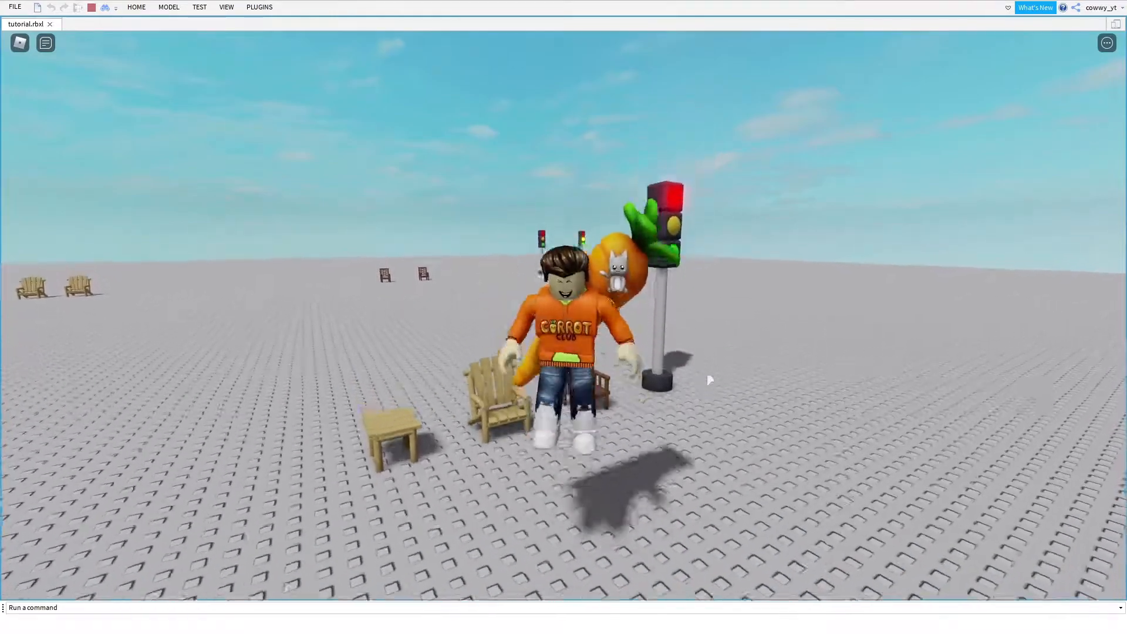
key(a)
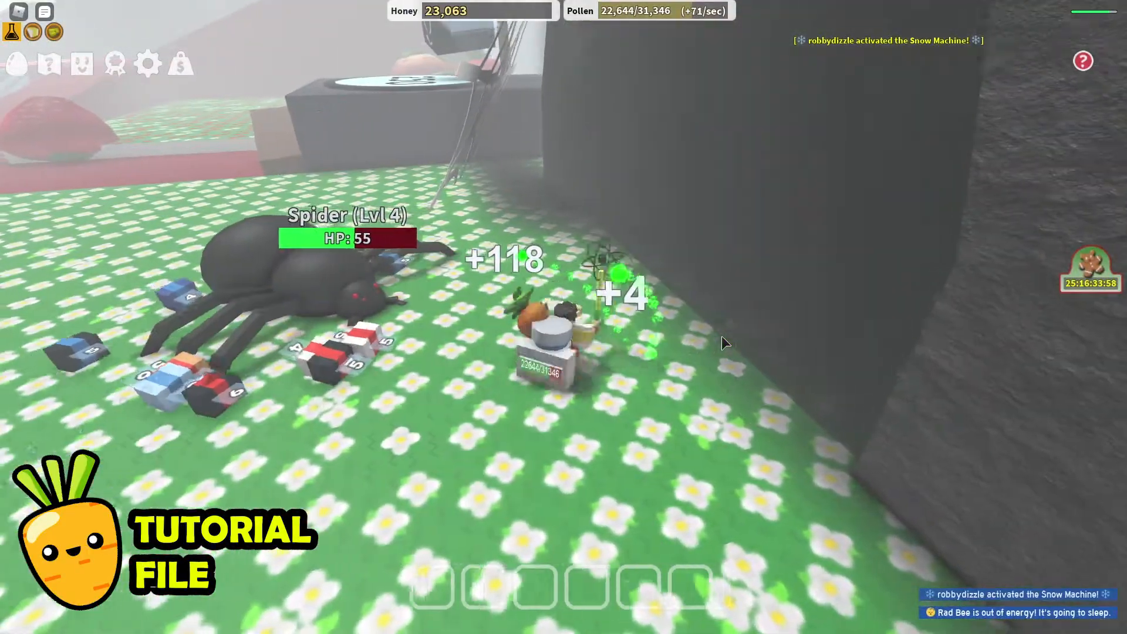
key(a)
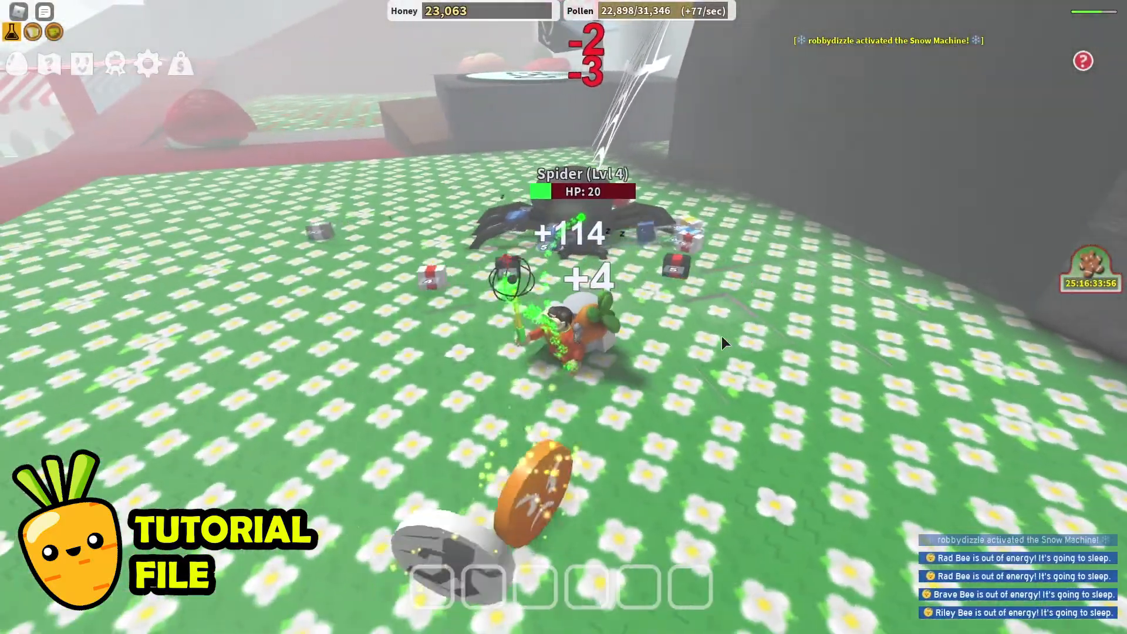
key(d)
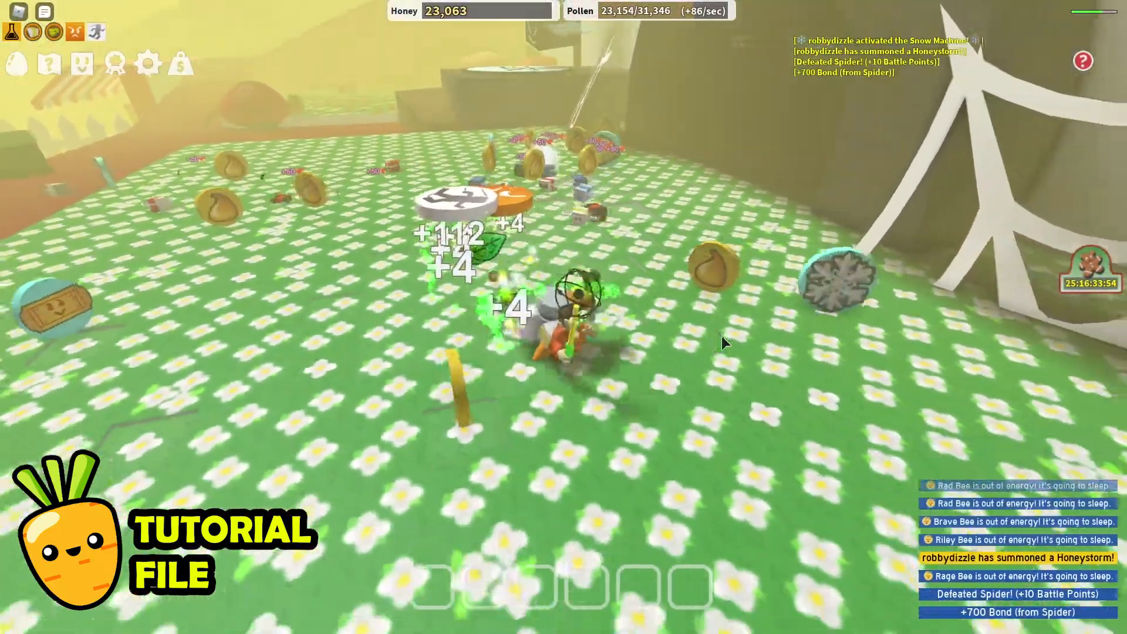
key(w)
key(a)
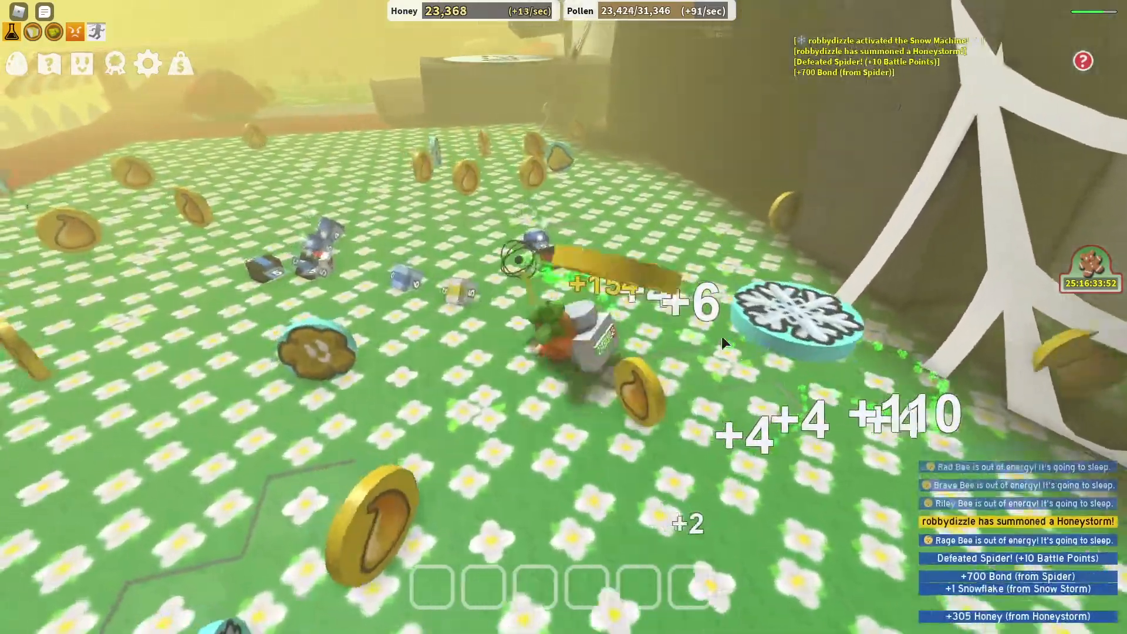
key(w)
key(d)
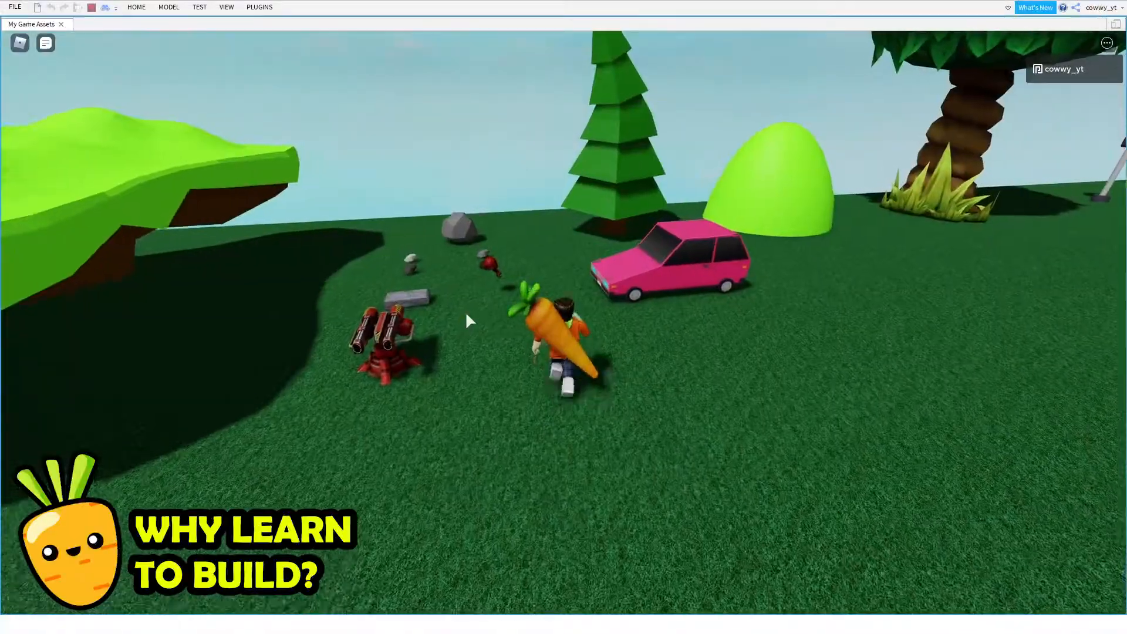
- In the My Game Assets place, walk past the pink car and green hill towards the palm tree
key(d)
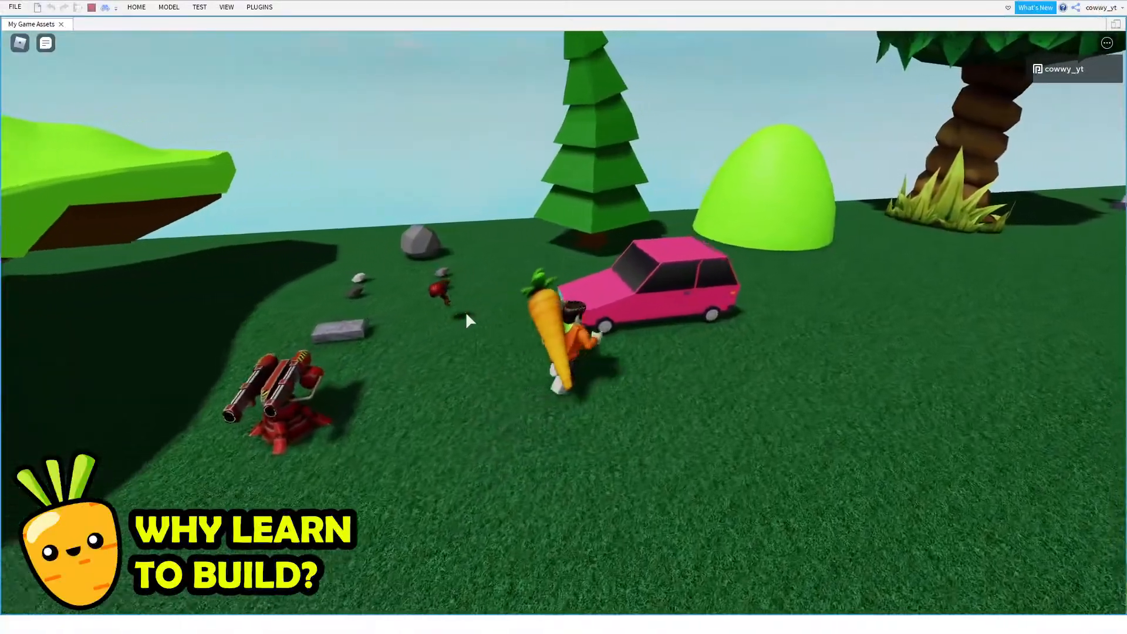
key(w)
right_drag(468, 316, 504, 297)
key(w)
key(w)
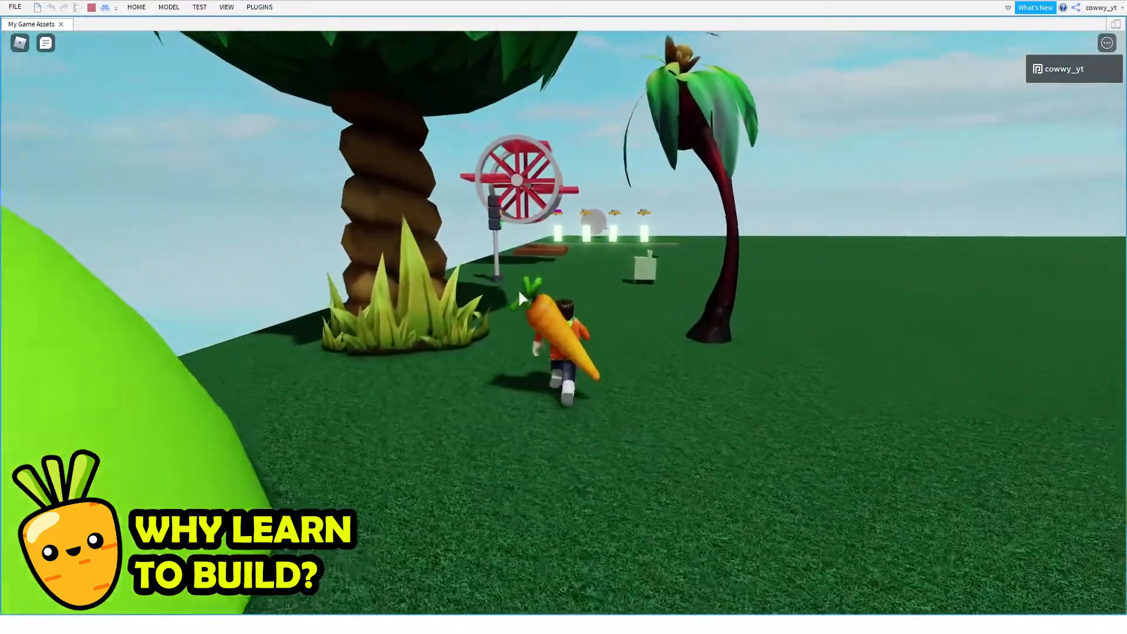
key(w)
key(d)
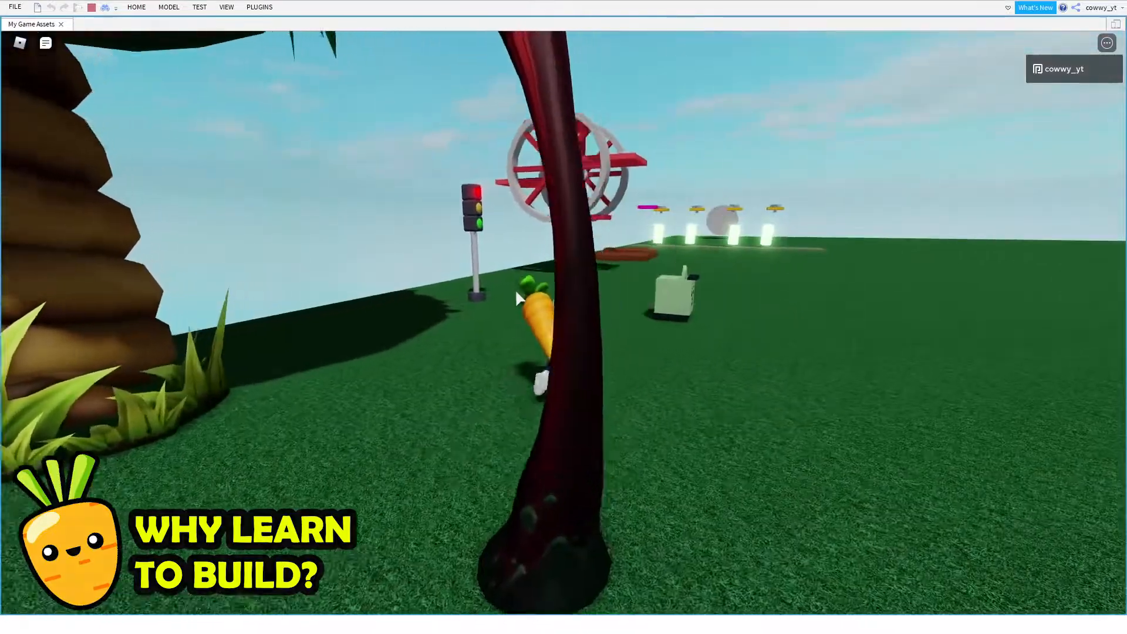
- Walk up to the cube with the face, bump into it and continue towards the large red wheel
right_drag(518, 293, 517, 292)
key(w)
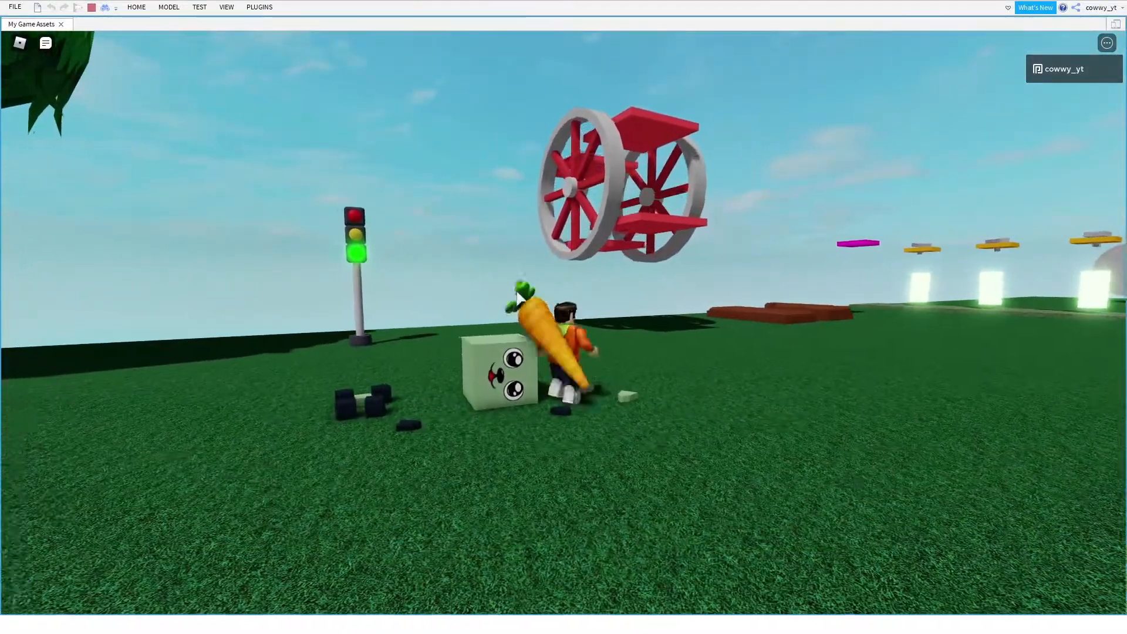
key(a)
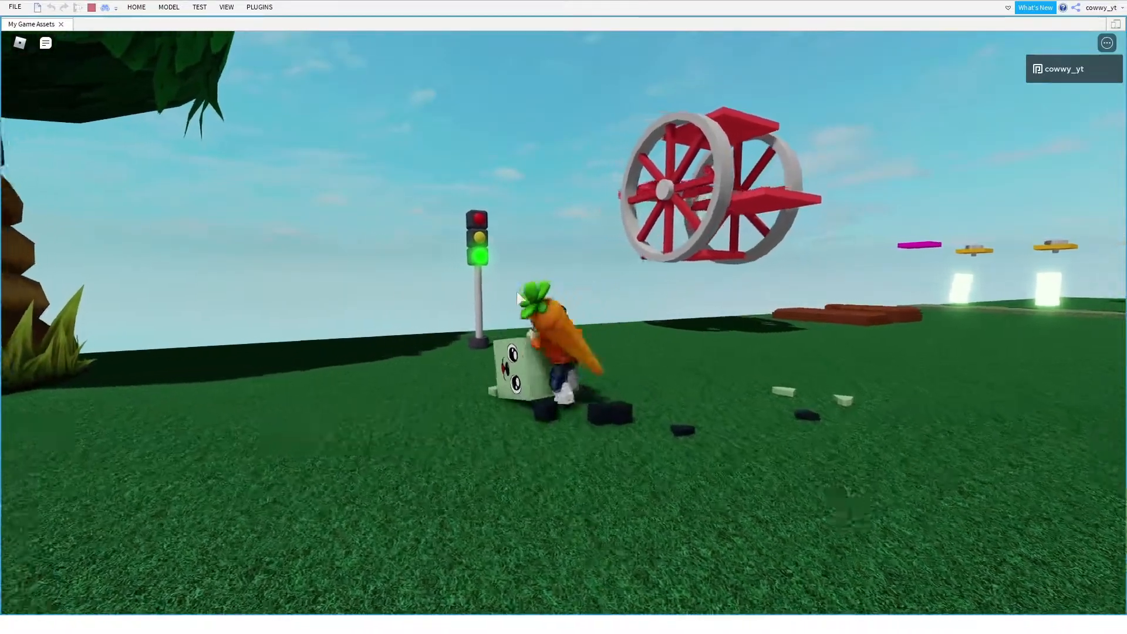
key(w)
key(w)
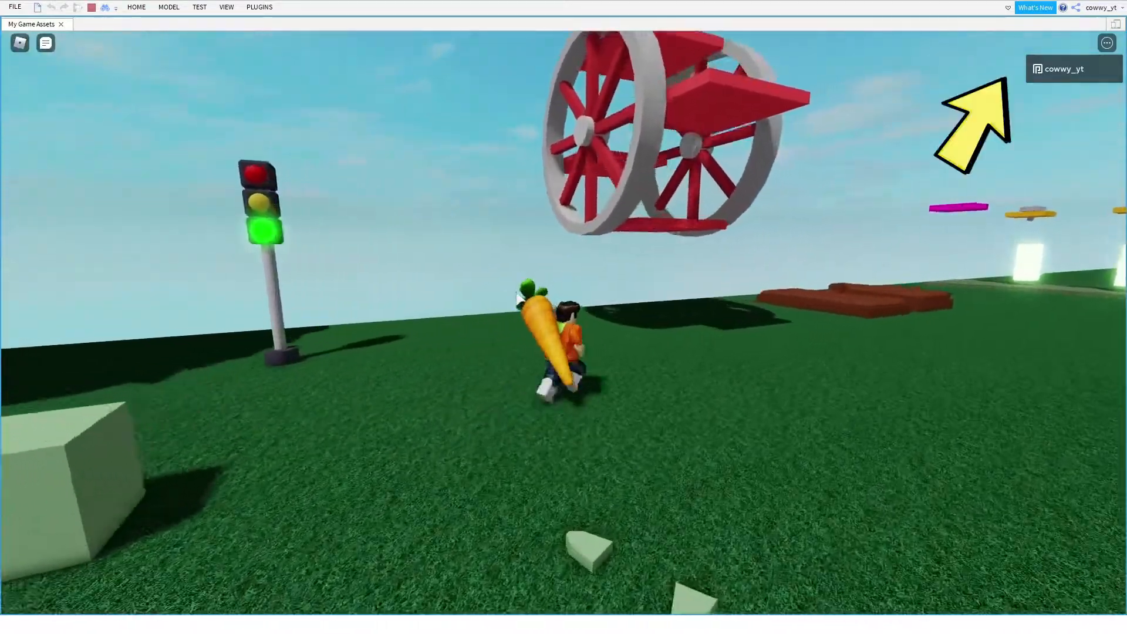
key(w)
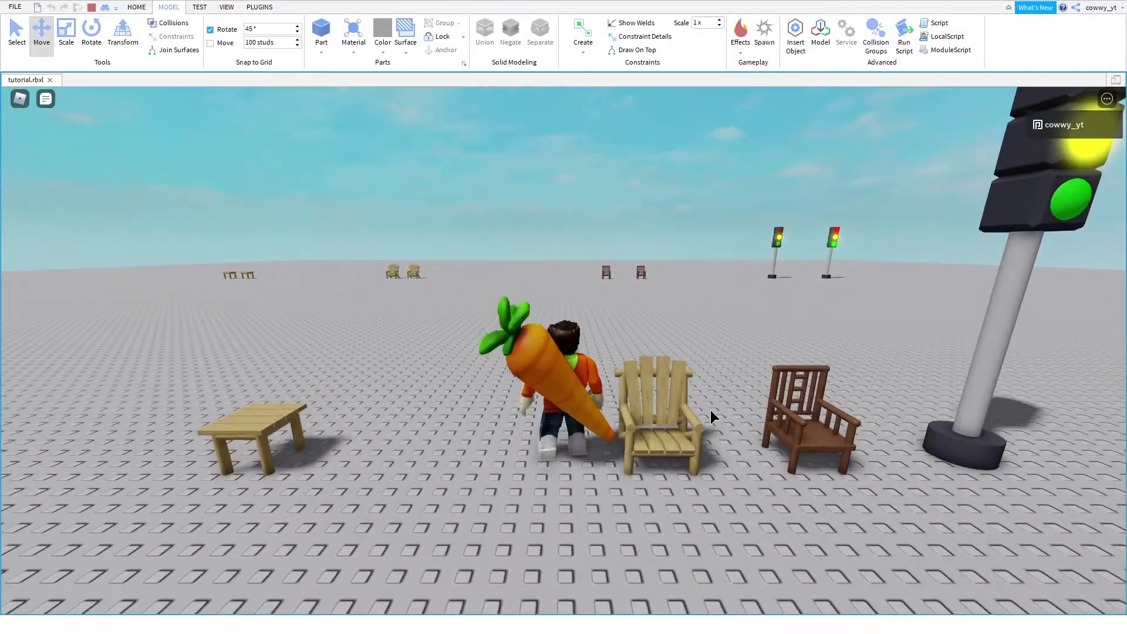
- In the running tutorial place, select the small table and the two chairs and shift them as whole models along the baseplate
key(s)
right_drag(710, 410, 710, 410)
key(w)
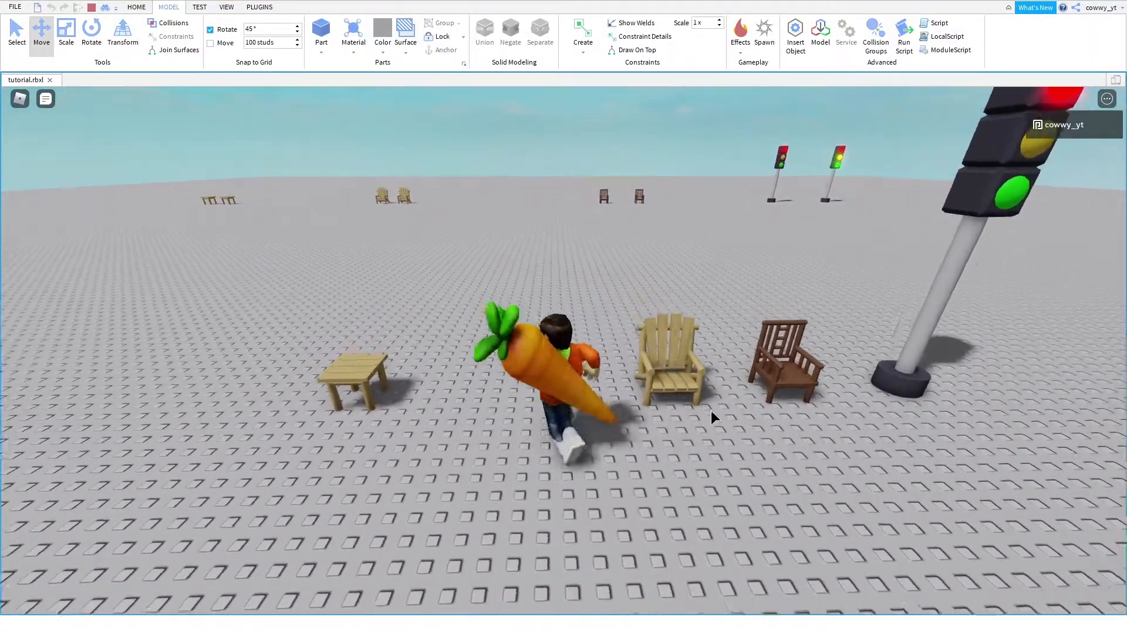
click(353, 393)
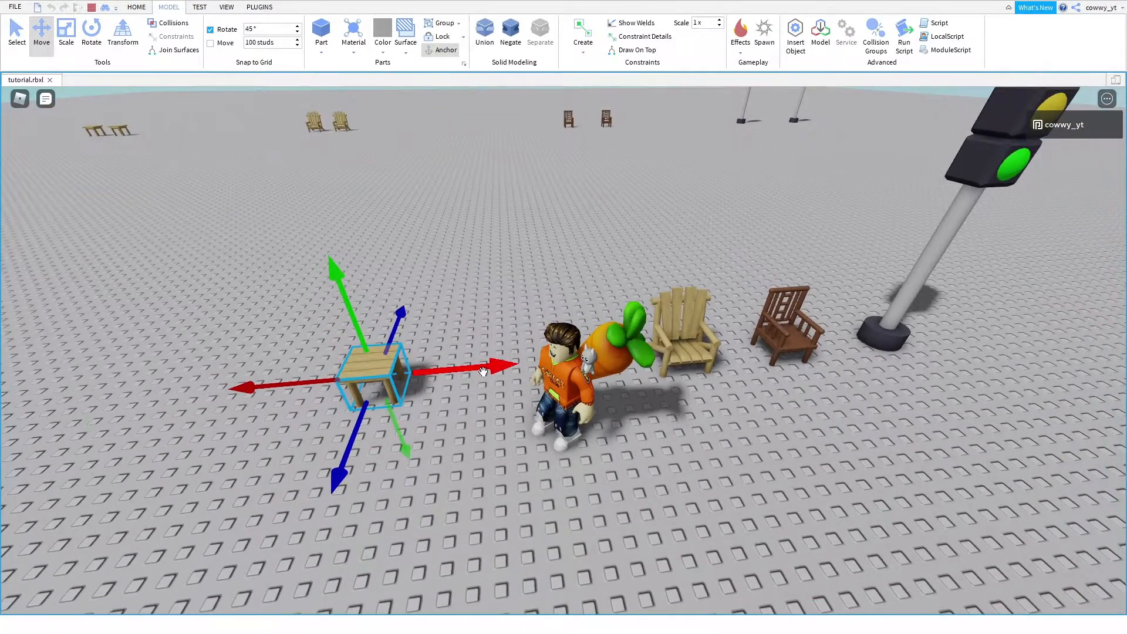
click(704, 335)
ctrl+click(775, 329)
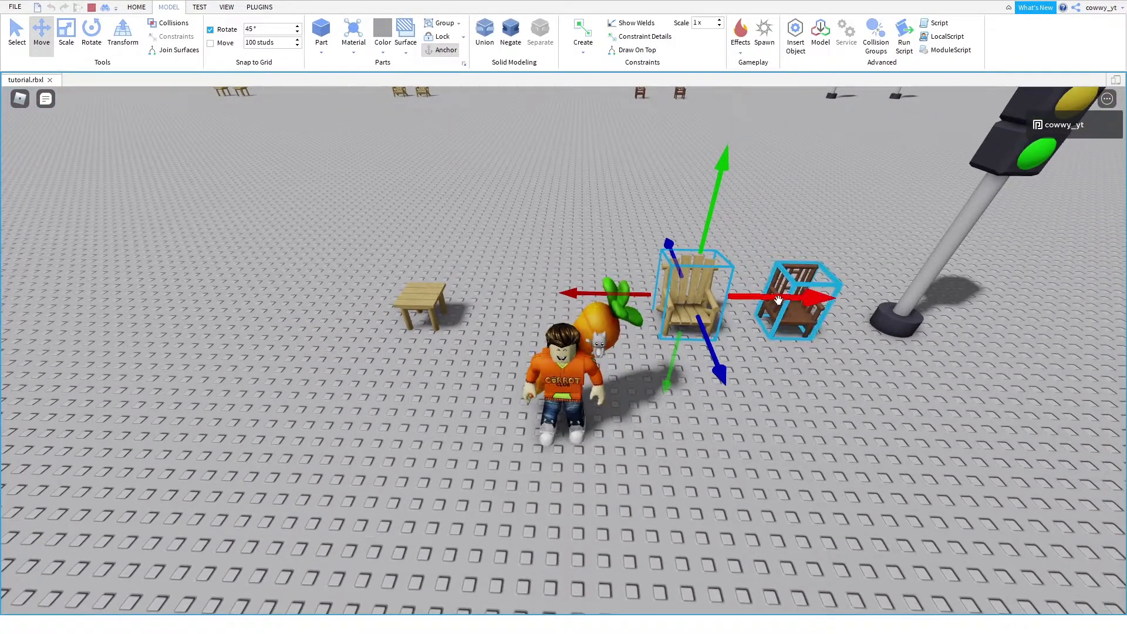
click(748, 400)
key(d)
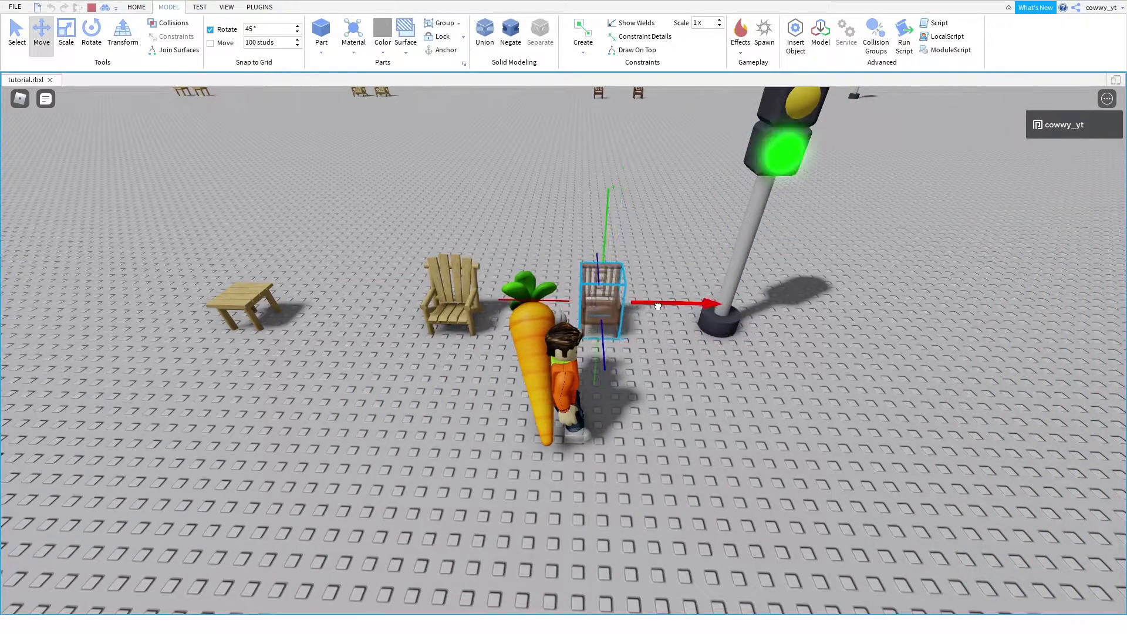
- Select the traffic light as a whole model and move it away from the brown chair along its red axis
click(732, 314)
key(d)
drag(724, 214, 804, 210)
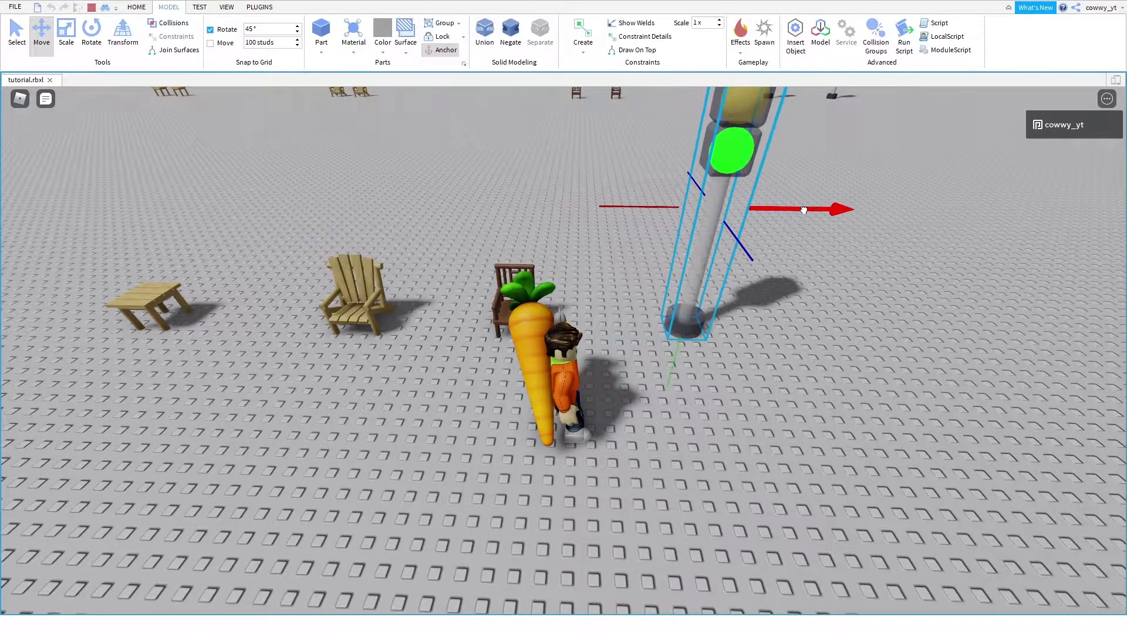
- Walk over to the pair of wooden tables and view their individual parts up close
key(d)
right_drag(799, 379, 795, 361)
key(w)
key(s)
key(a)
key(s)
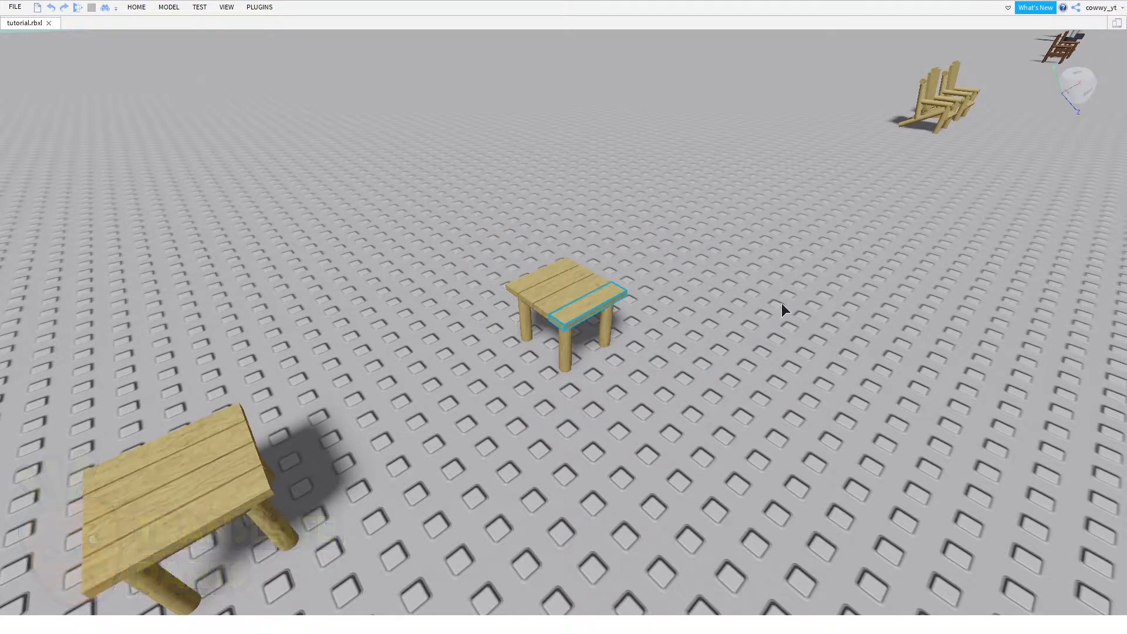
right_drag(743, 310, 714, 314)
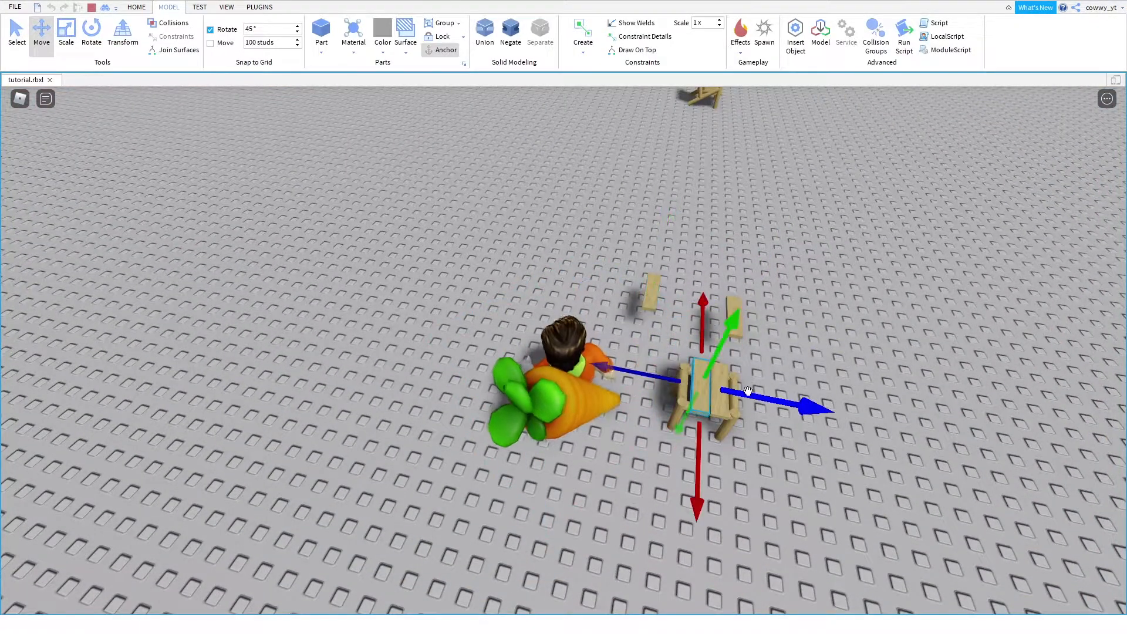
- Pull the small wooden table apart by moving its planks and side supports away from the legs
click(874, 408)
right_drag(763, 464, 664, 494)
click(681, 456)
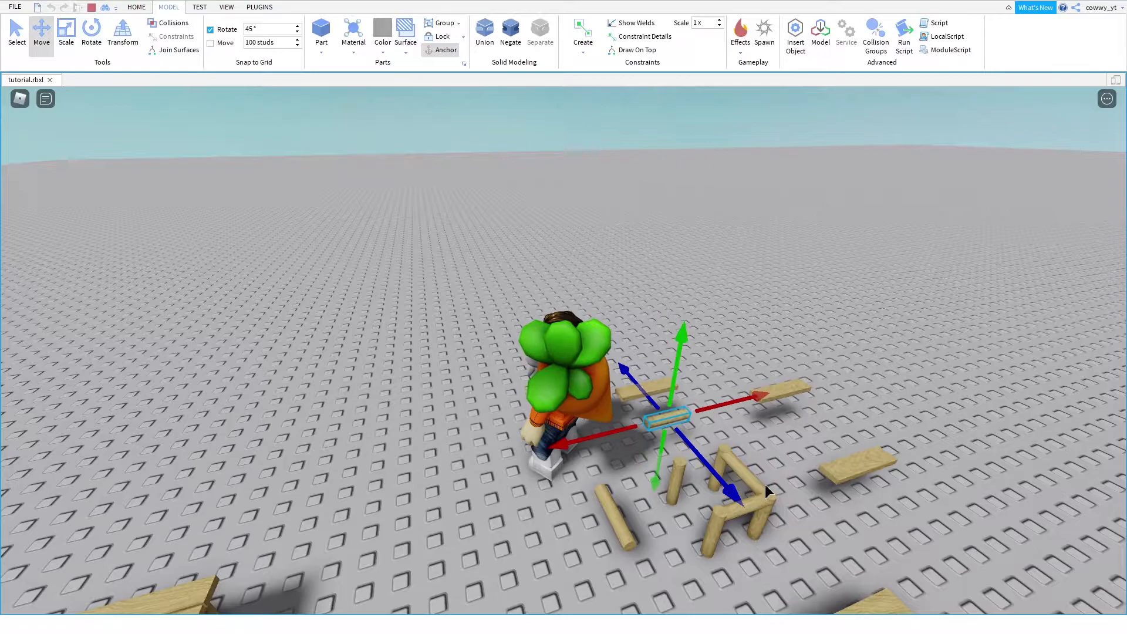
drag(602, 436, 675, 435)
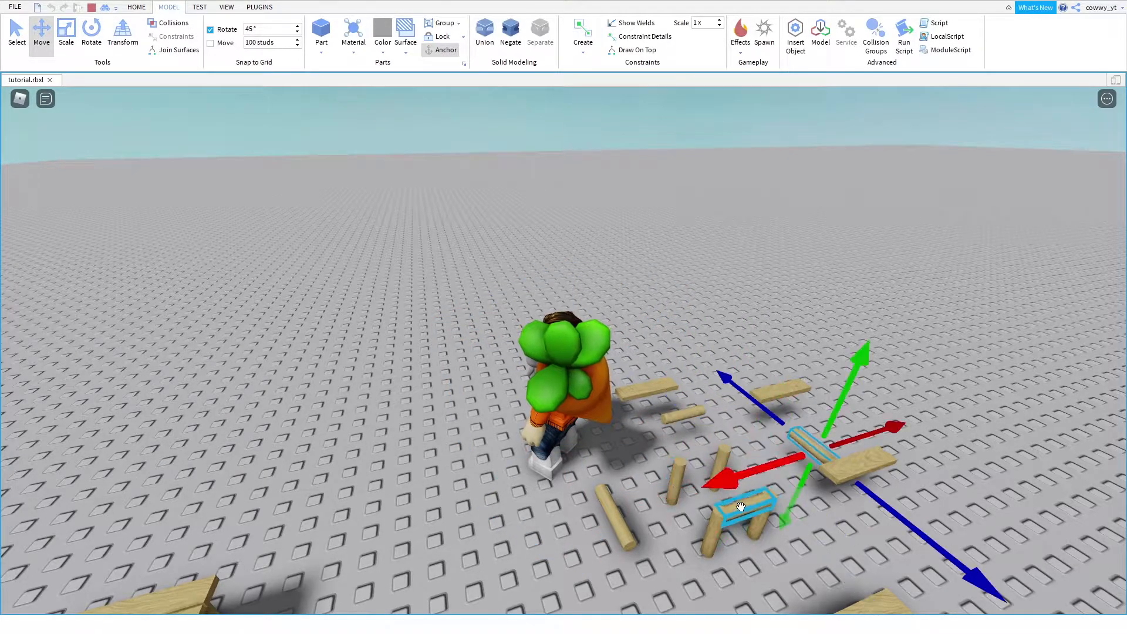
right_drag(741, 506, 758, 436)
click(727, 402)
drag(769, 418, 786, 423)
click(795, 486)
right_drag(798, 494, 797, 492)
- Walk over to the wooden deck chairs and break one apart by moving its slats, supports and legs away
key(s)
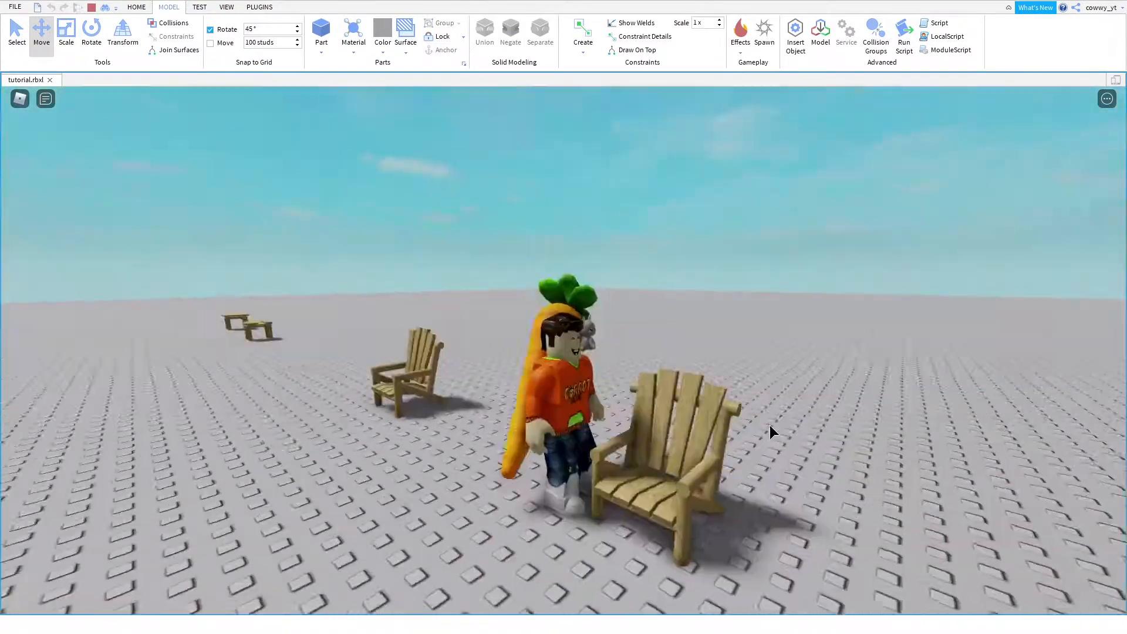
right_drag(770, 426, 769, 425)
key(a)
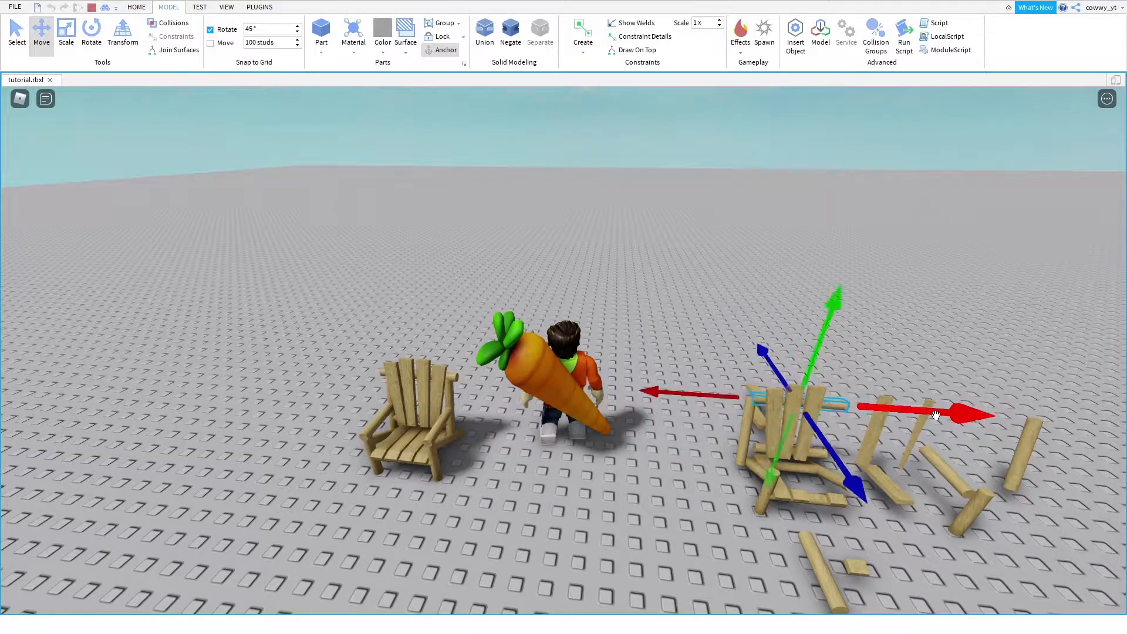
key(d)
right_drag(736, 438, 750, 433)
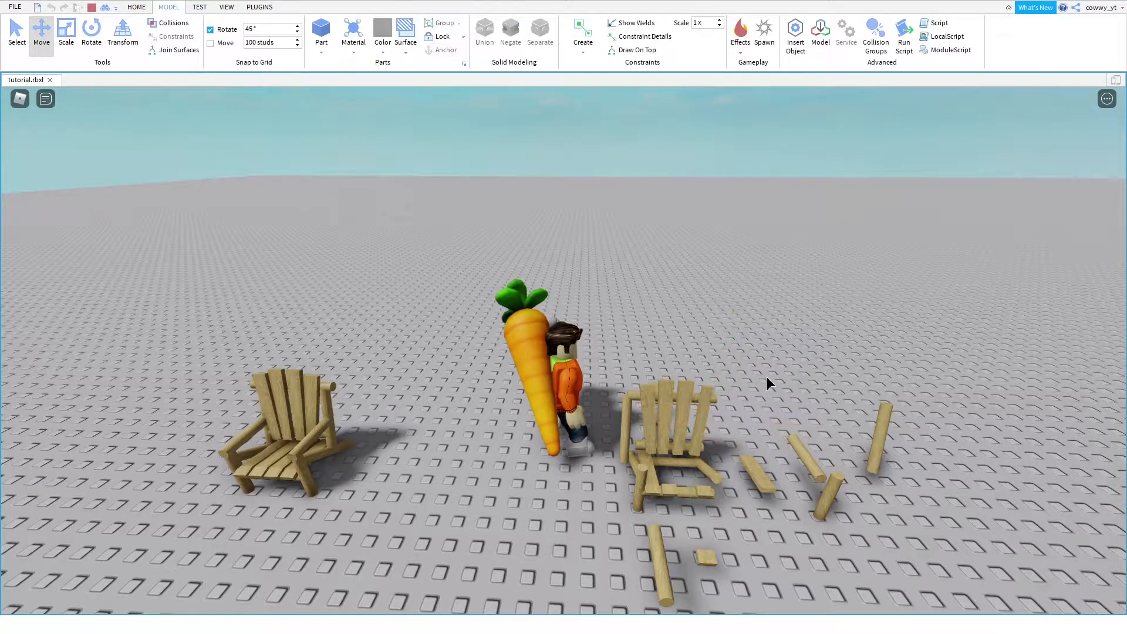
right_drag(770, 384, 696, 415)
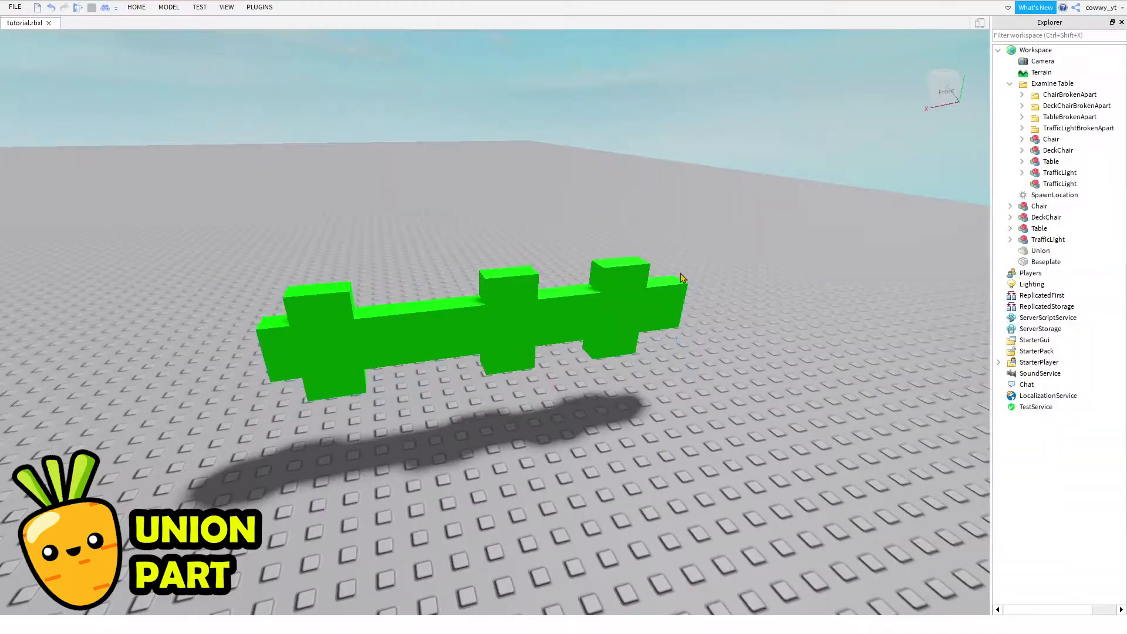
- Examine the green union part from several sides, select it and nudge it along its red axis
right_drag(679, 278, 442, 286)
click(656, 323)
right_drag(632, 224, 634, 226)
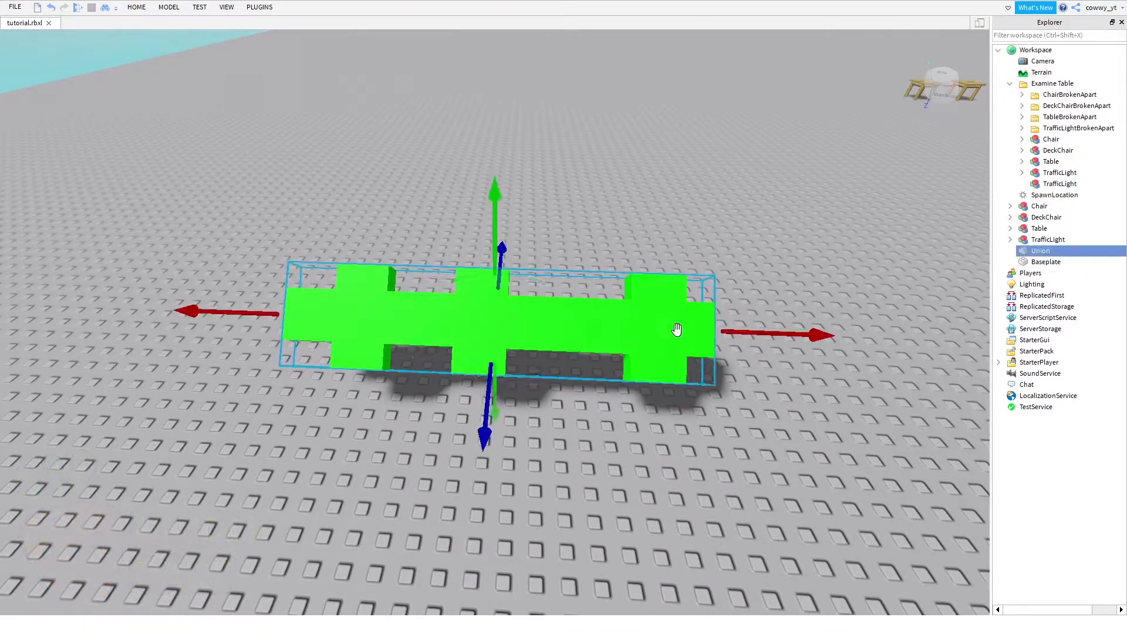
drag(763, 333, 746, 333)
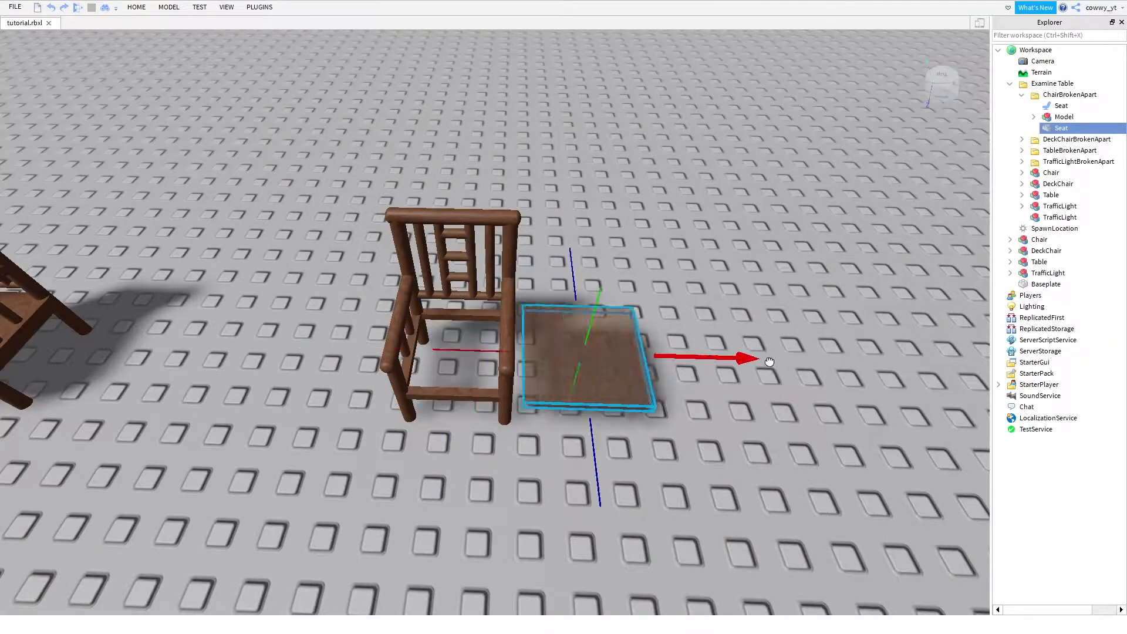
- Move the seat of the broken-apart brown chair away from its frame along the red axis
drag(770, 362, 902, 374)
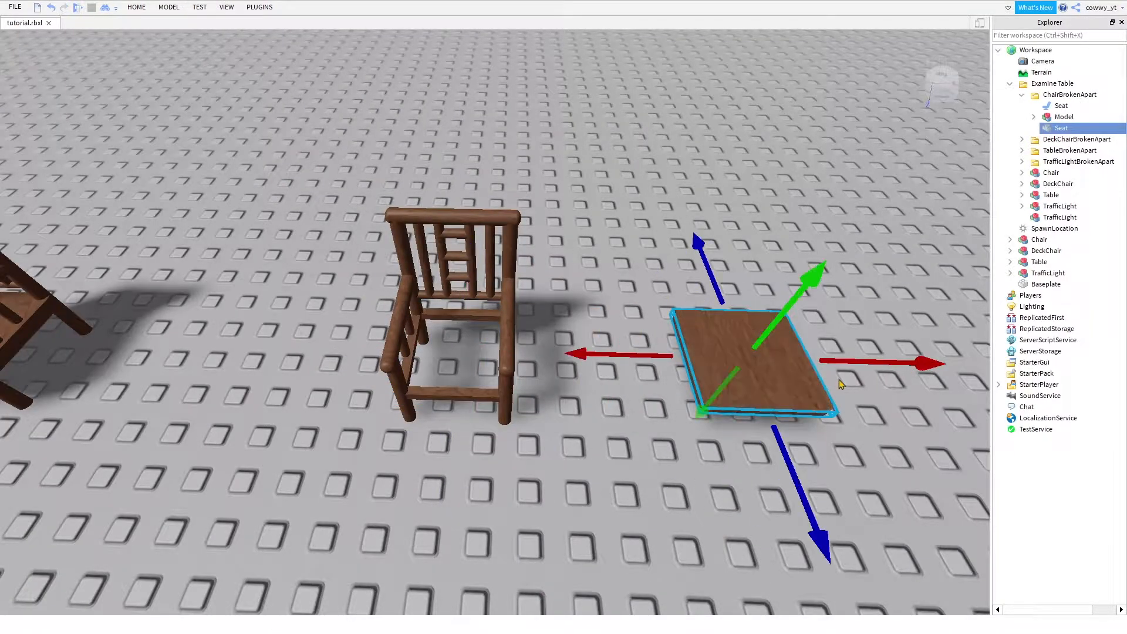
- Examine the brown chair's detached seat up close, including its rounded corners
key(d)
key(a)
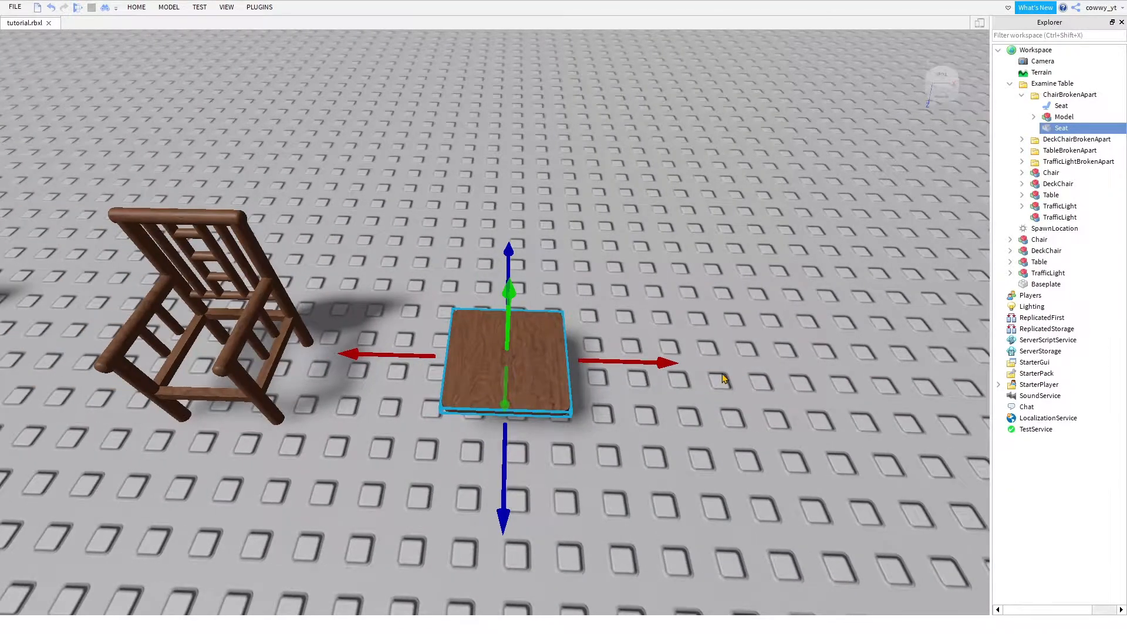
key(a)
right_drag(707, 357, 705, 355)
key(f)
click(745, 212)
right_drag(744, 212, 742, 212)
right_drag(445, 228, 465, 431)
right_drag(542, 159, 540, 159)
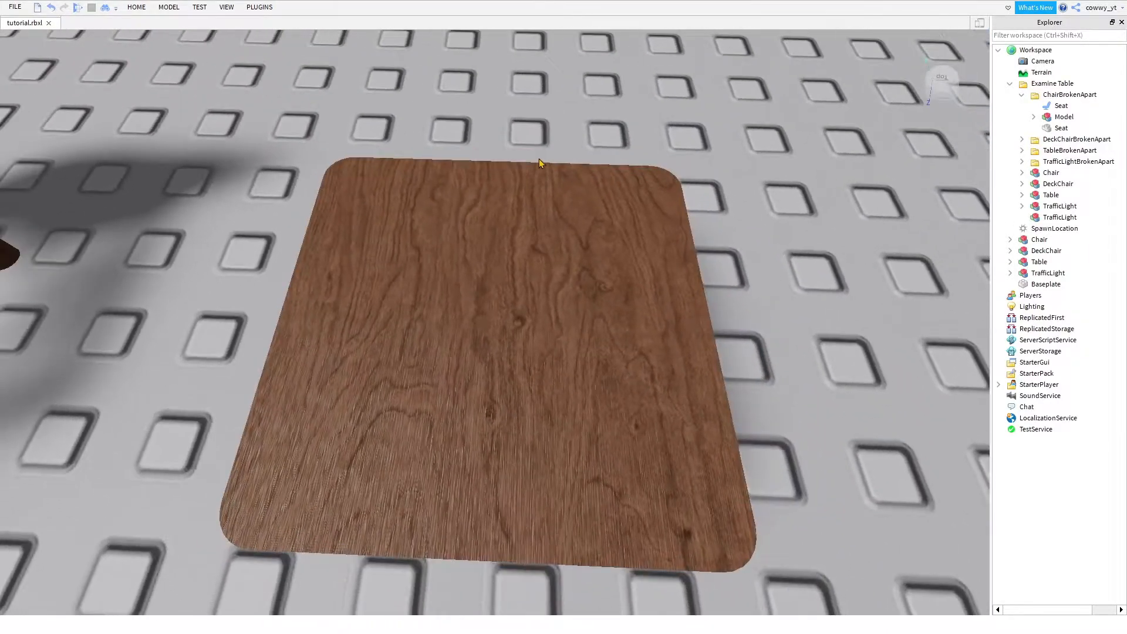
- Select the chair seat and separate the union into its individual parts
click(555, 169)
scroll(556, 172, down, 5)
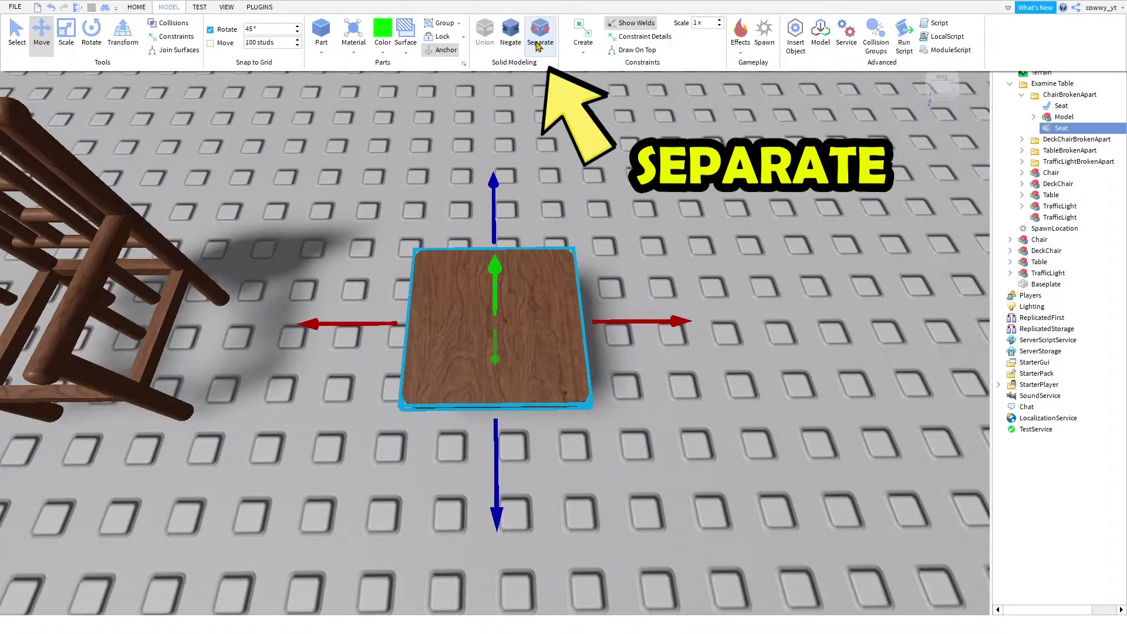
click(537, 46)
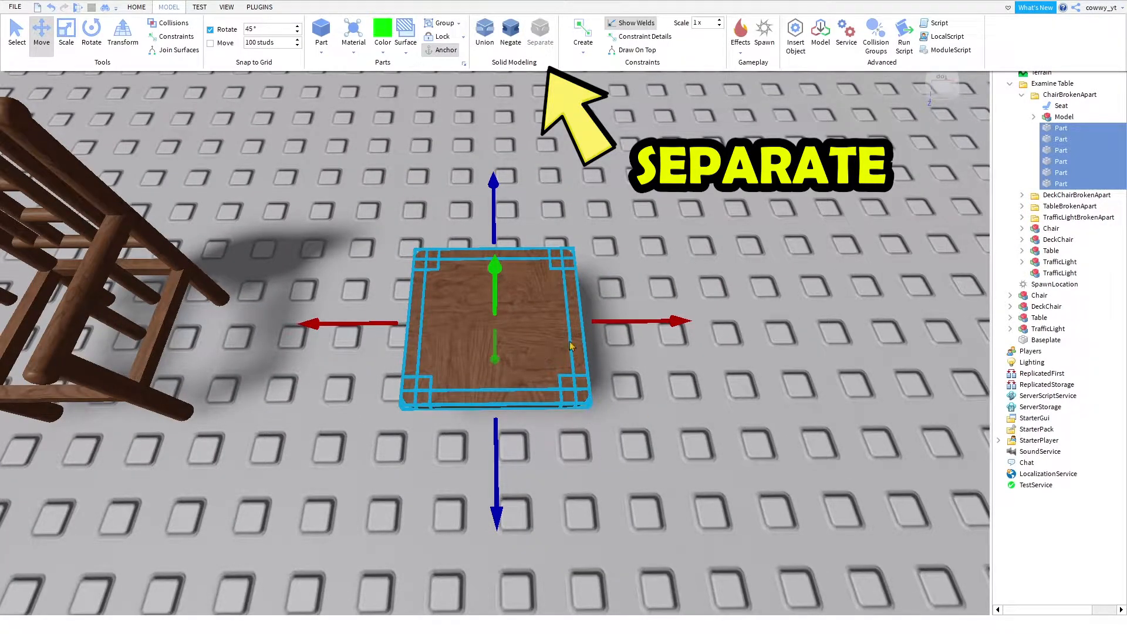
- Move the separated seat's flat boards and round corner pieces away from each other
click(642, 299)
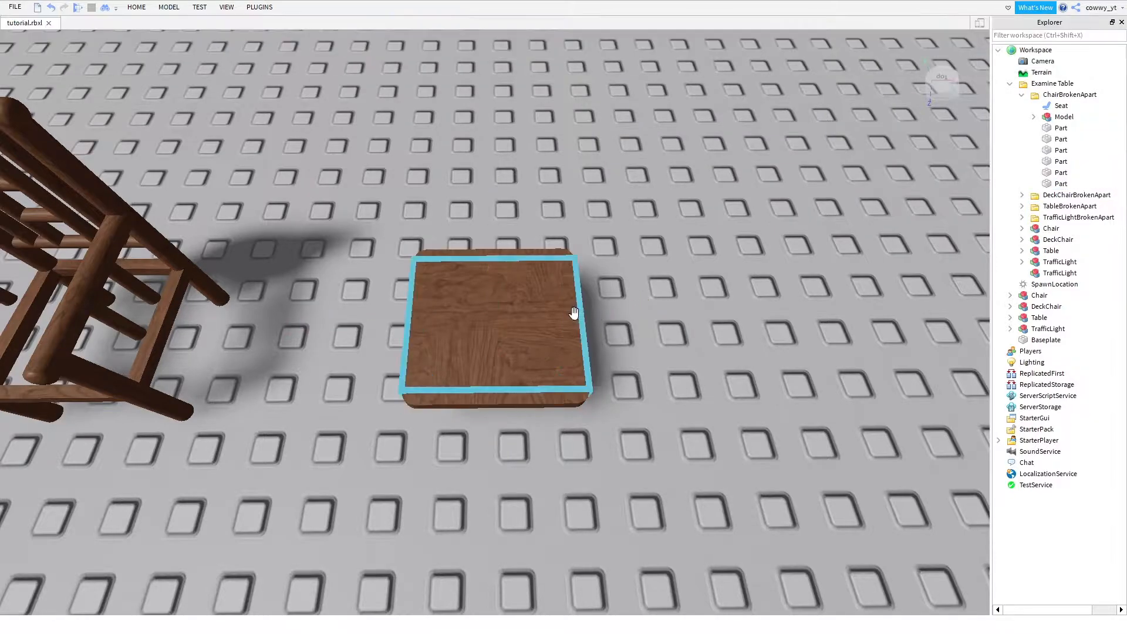
click(574, 315)
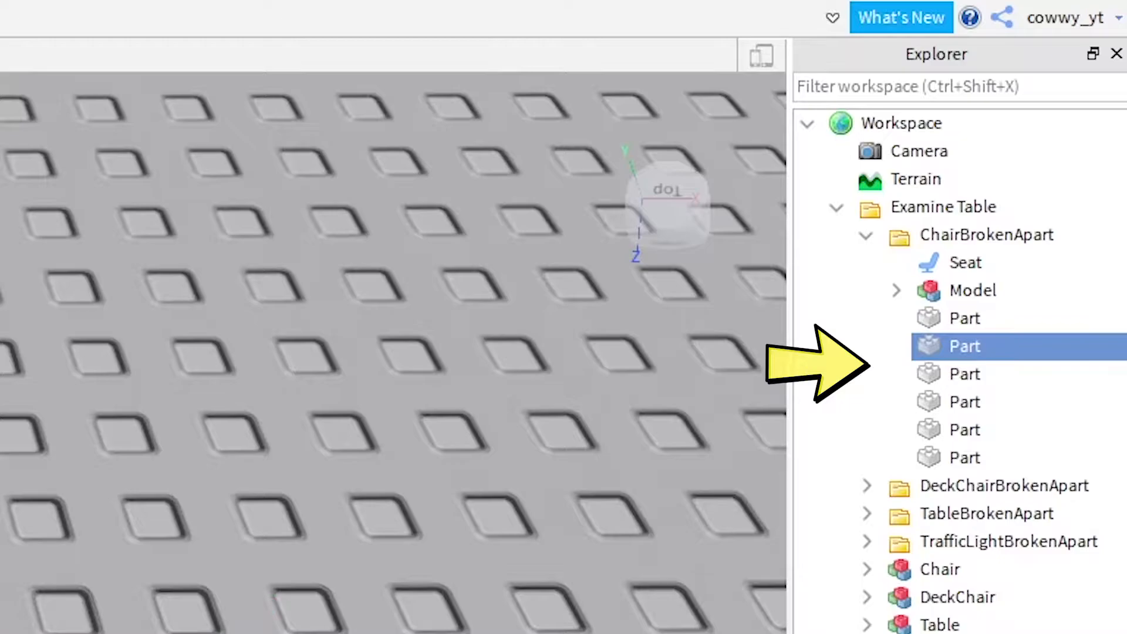
click(417, 392)
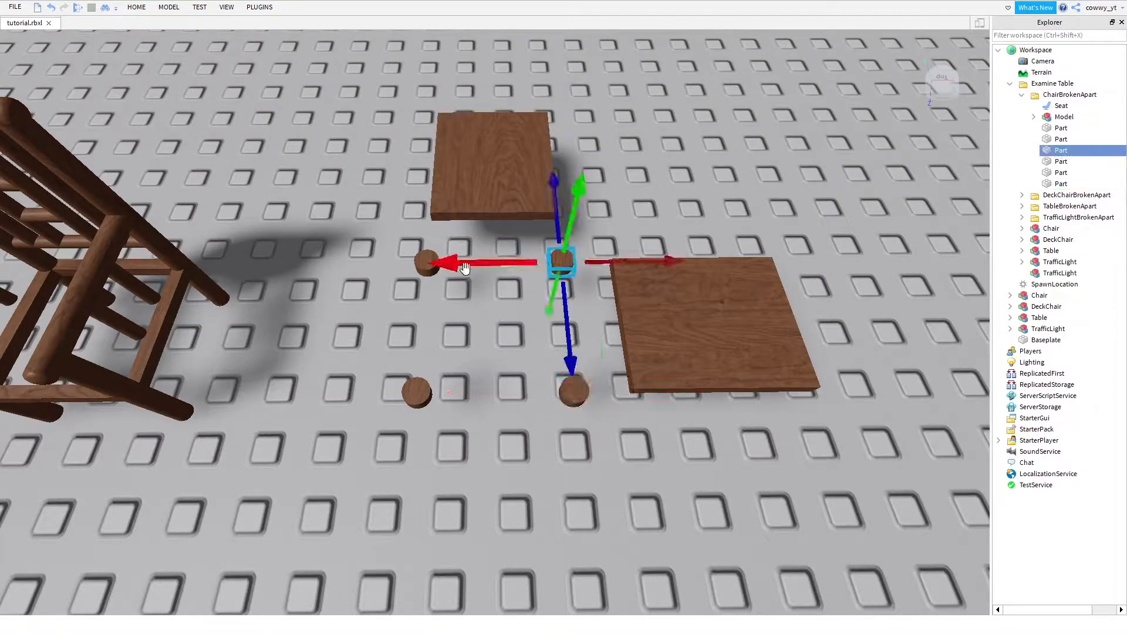
right_drag(682, 215, 683, 214)
- Undo the moves of the separated seat pieces
key(ctrl+z)
key(ctrl+z)
key(ctrl+z)
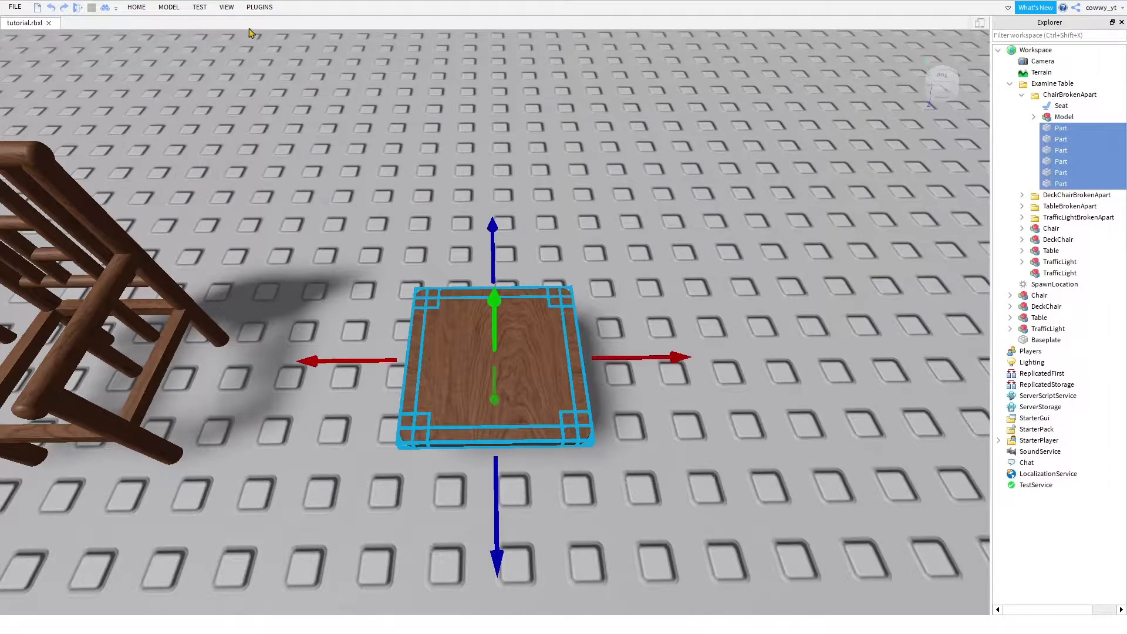
- Union the six selected seat parts into one piece and inspect its rounded corners
click(169, 7)
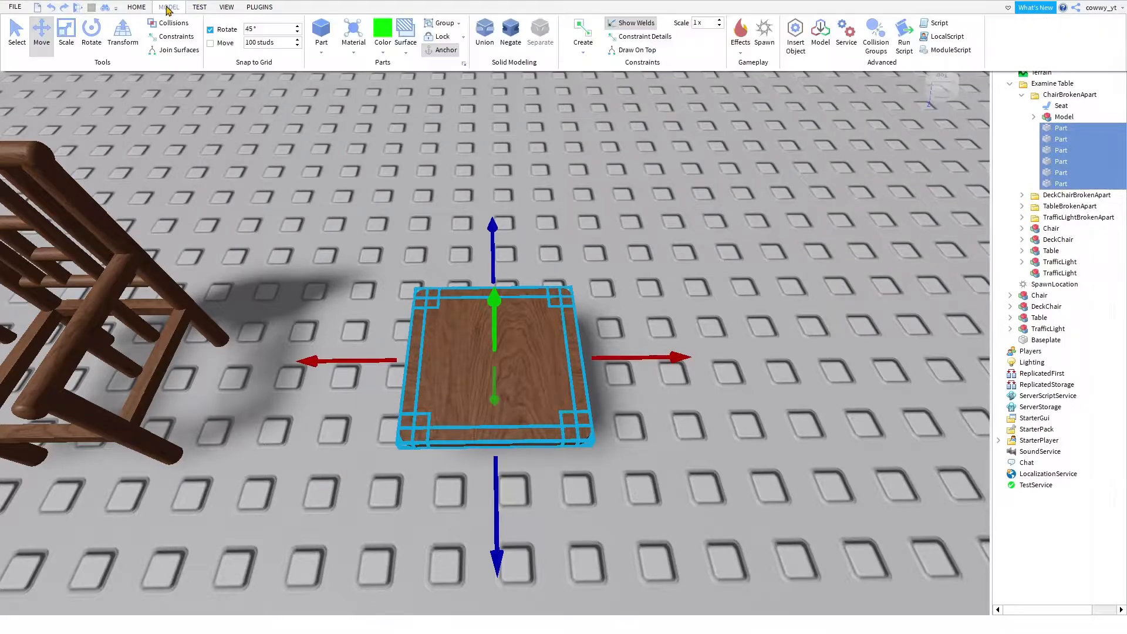
click(484, 35)
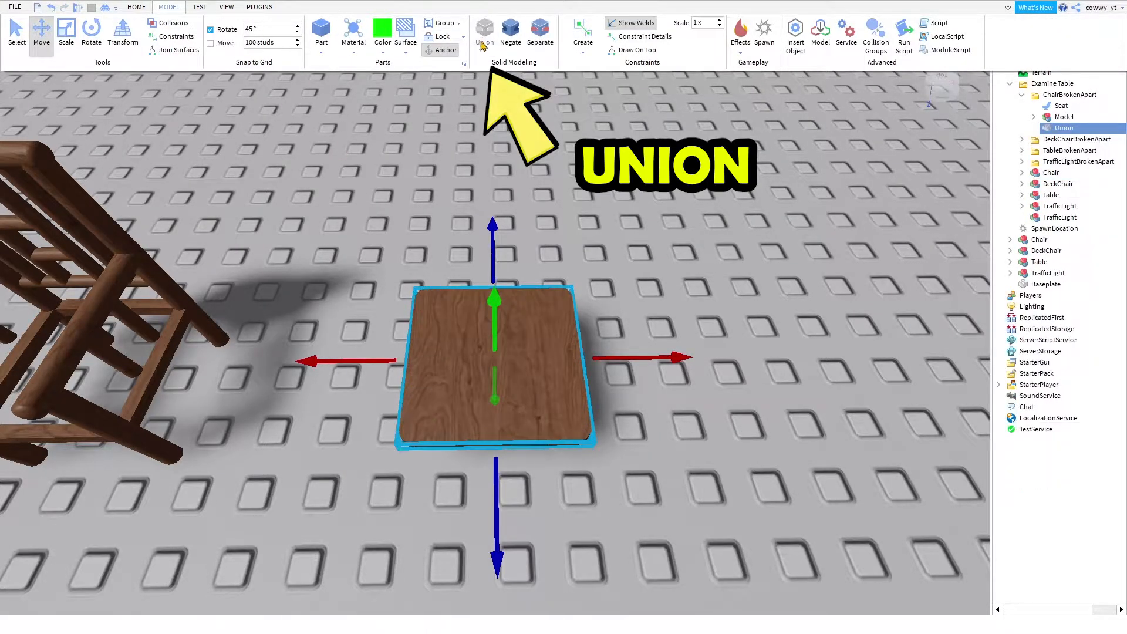
click(624, 325)
key(f)
right_drag(611, 381, 613, 379)
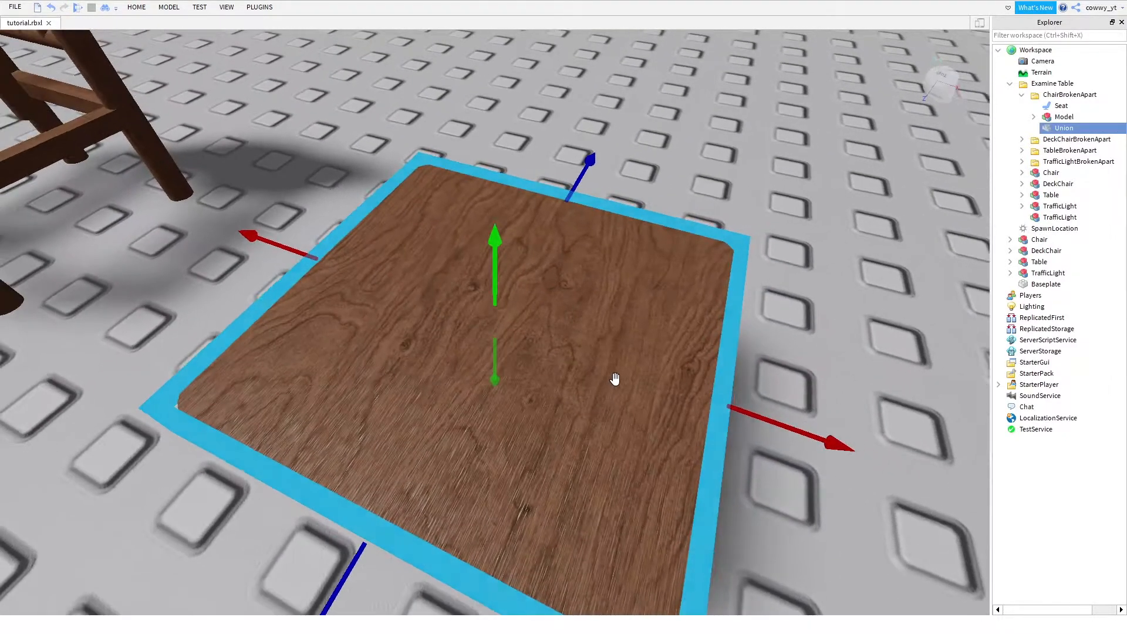
click(686, 209)
right_drag(686, 211, 689, 219)
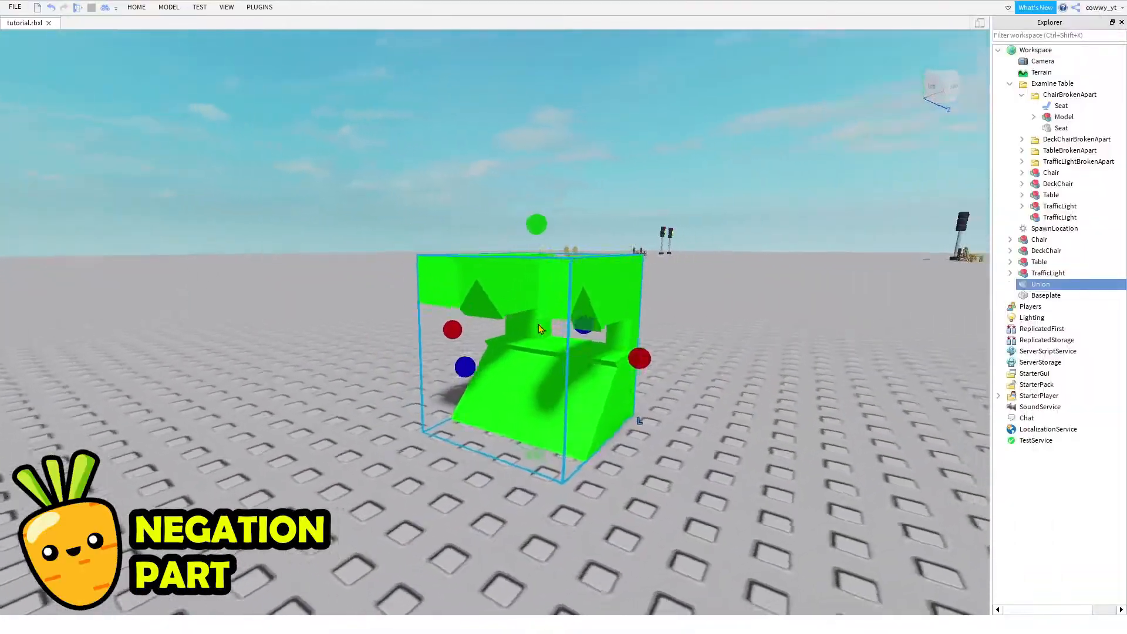
- Examine the green union block and its cut-outs from several sides
key(d)
right_drag(538, 324, 646, 323)
key(a)
key(a)
key(a)
click(650, 322)
key(a)
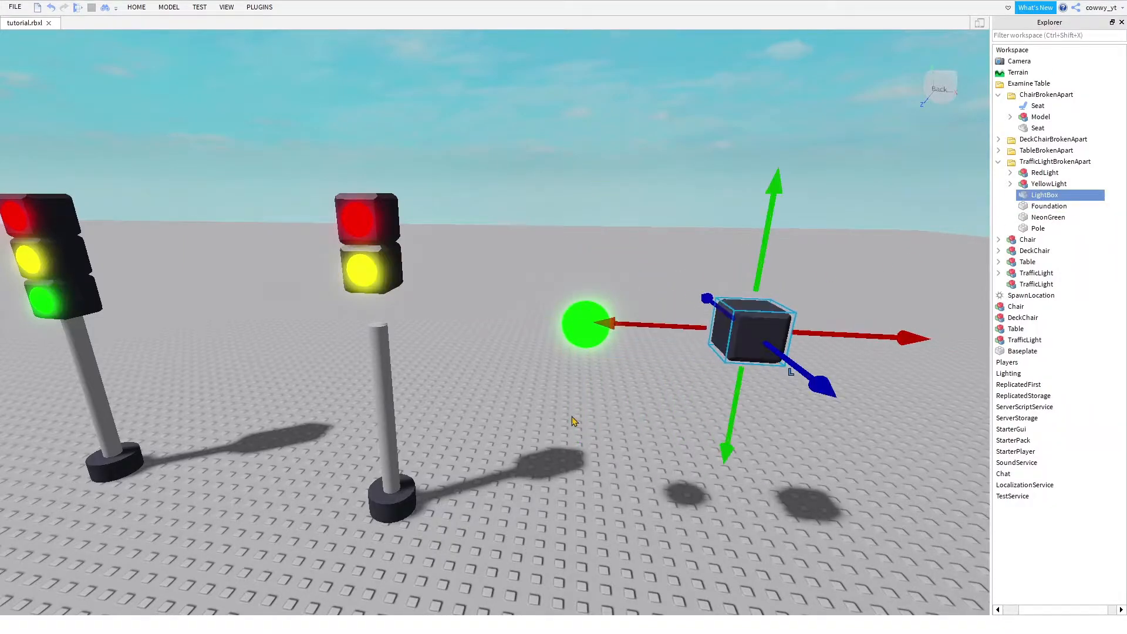
- Separate the traffic light's black LightBox union into its main cube and the pink ChamferEdge negative part
right_drag(624, 388, 624, 387)
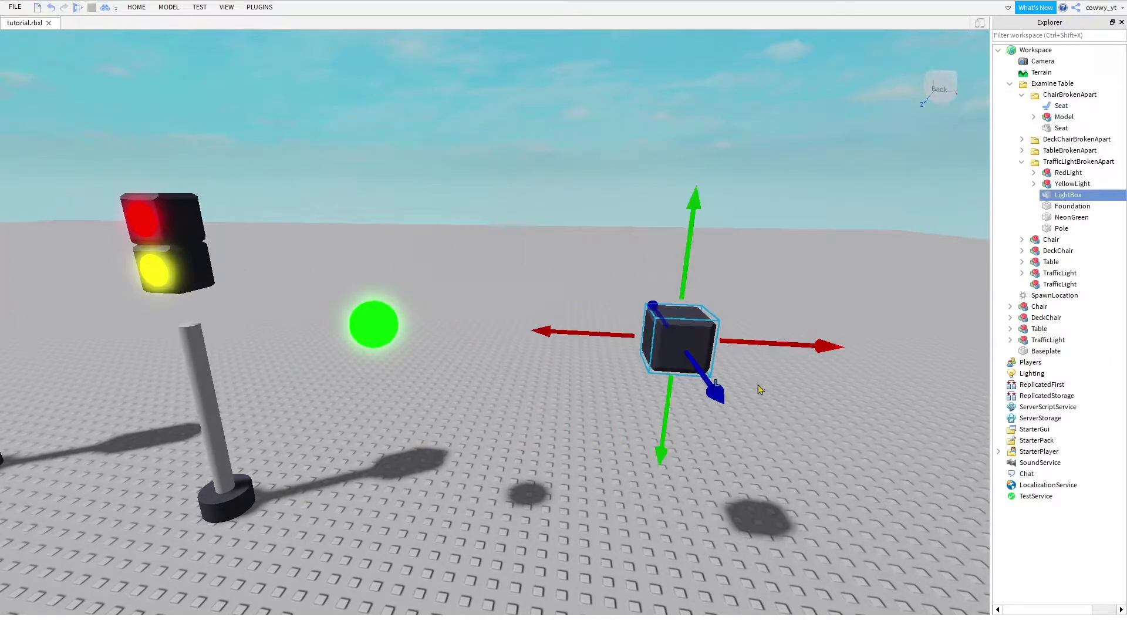
key(f)
right_drag(738, 380, 735, 375)
scroll(737, 380, up, 4)
click(176, 8)
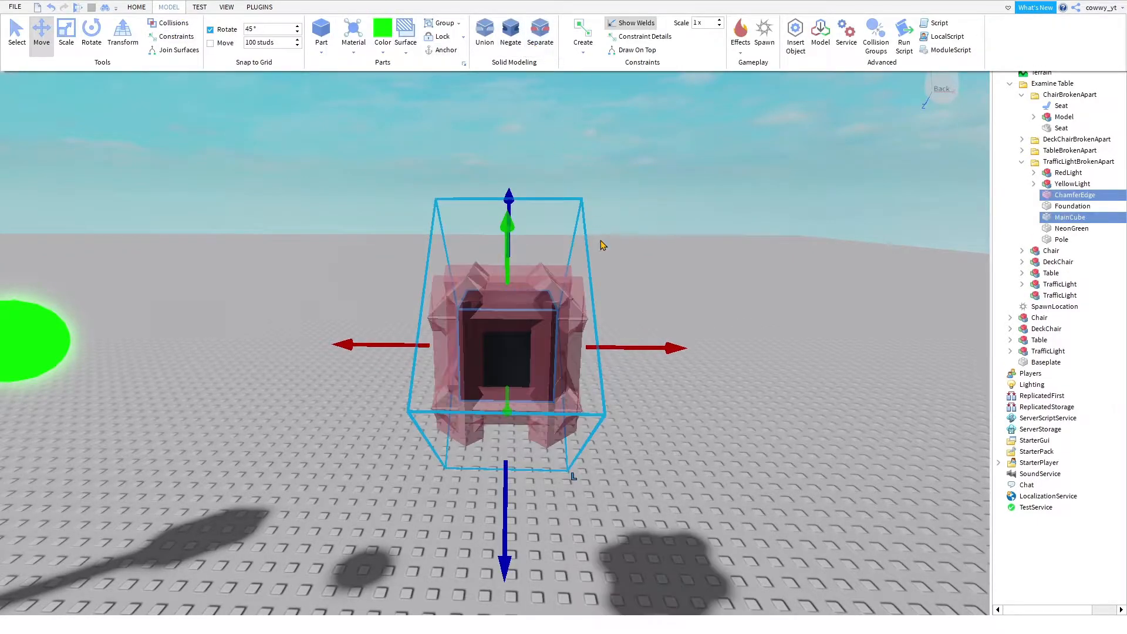
click(628, 282)
- Move the pink ChamferEdge part away from the black MainCube along the red axis and inspect both
right_drag(637, 283, 637, 283)
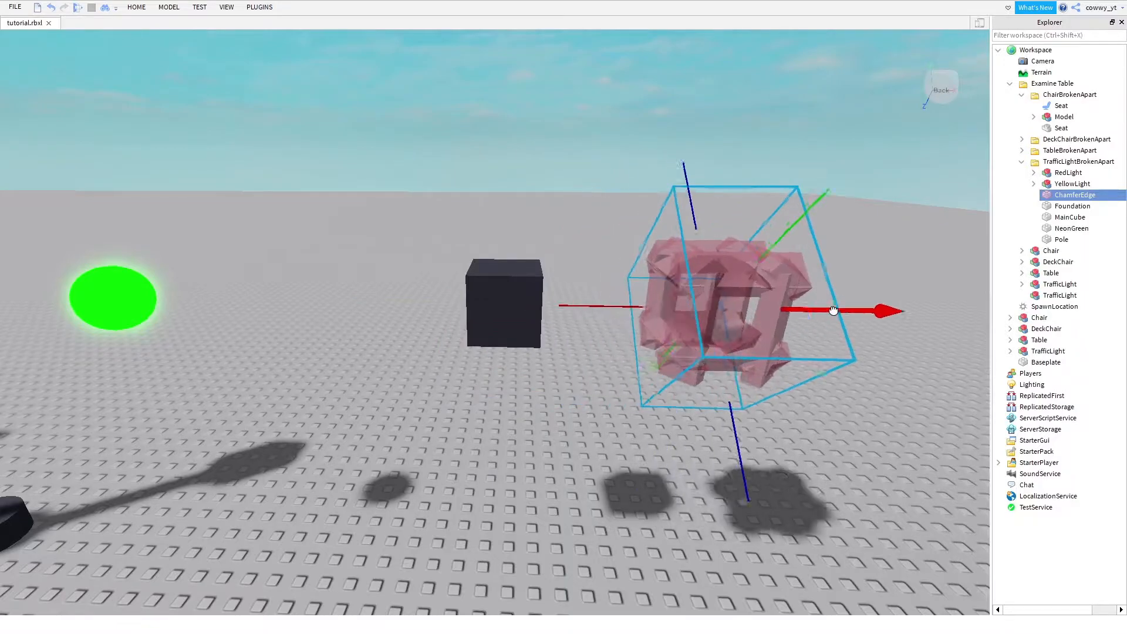
drag(834, 312, 894, 310)
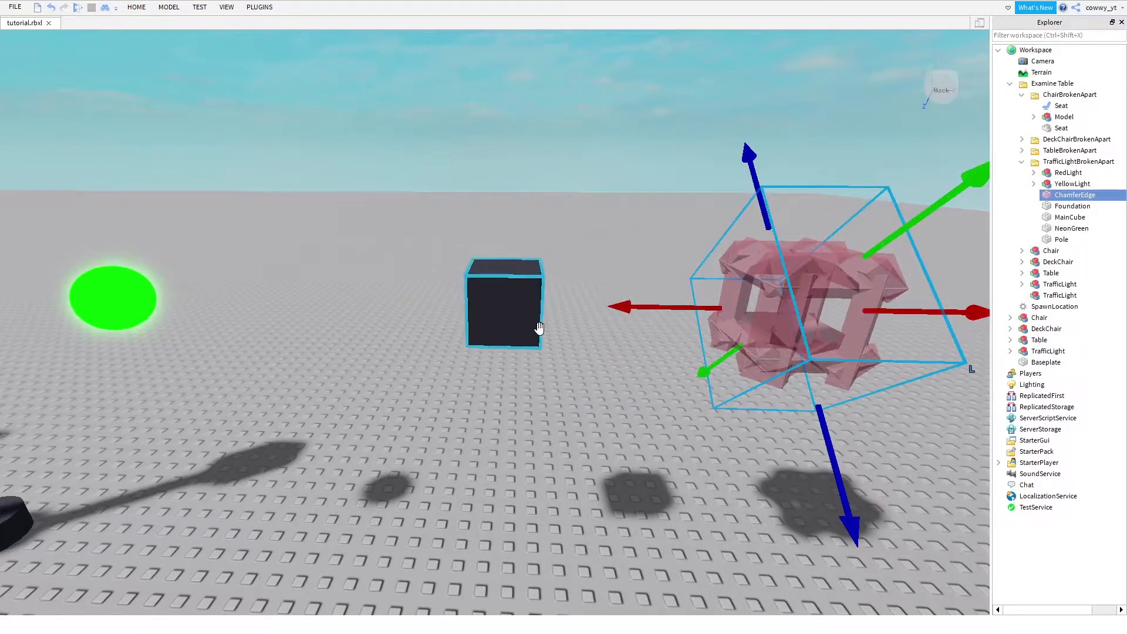
key(d)
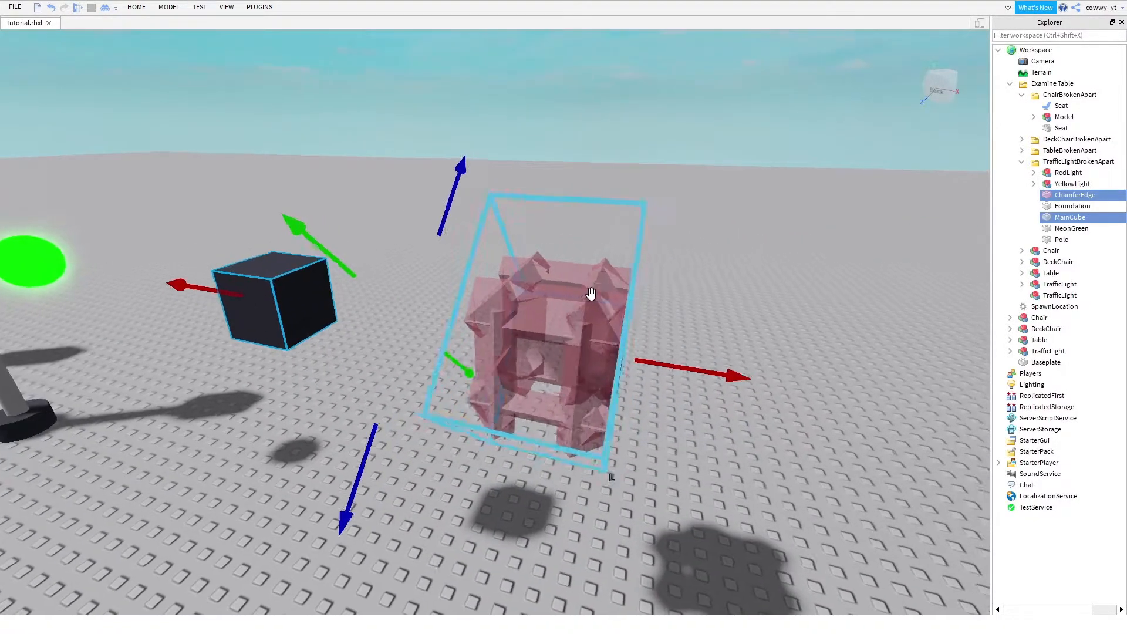
key(d)
right_drag(590, 295, 545, 273)
- Separate the ChamferEdge union into its individual negative parts
key(a)
key(w)
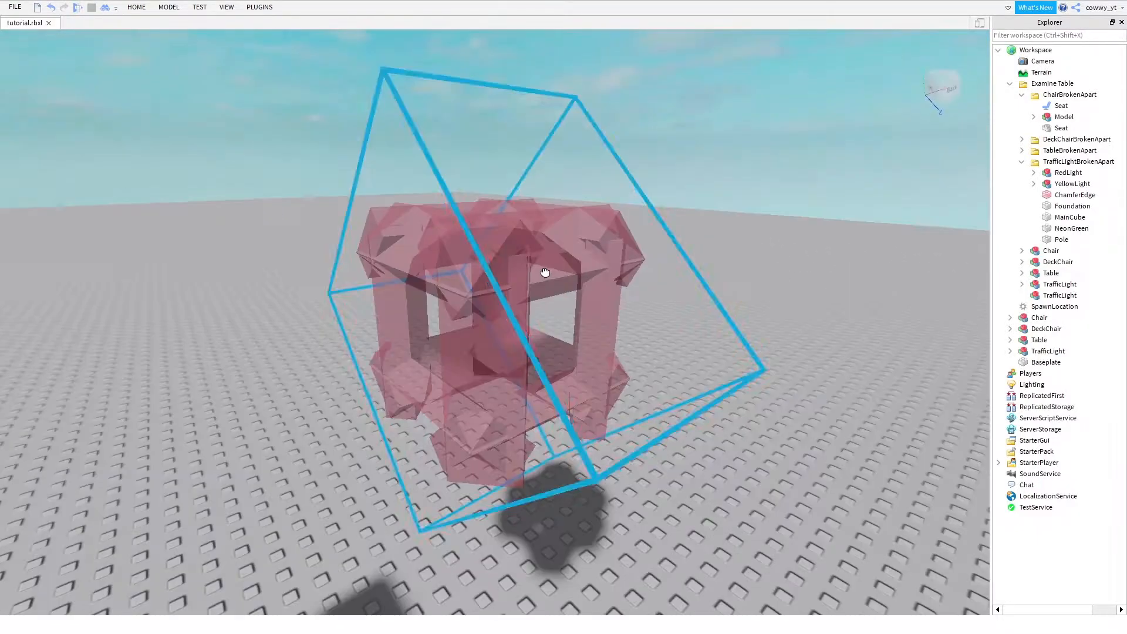
key(ctrl+shift+u)
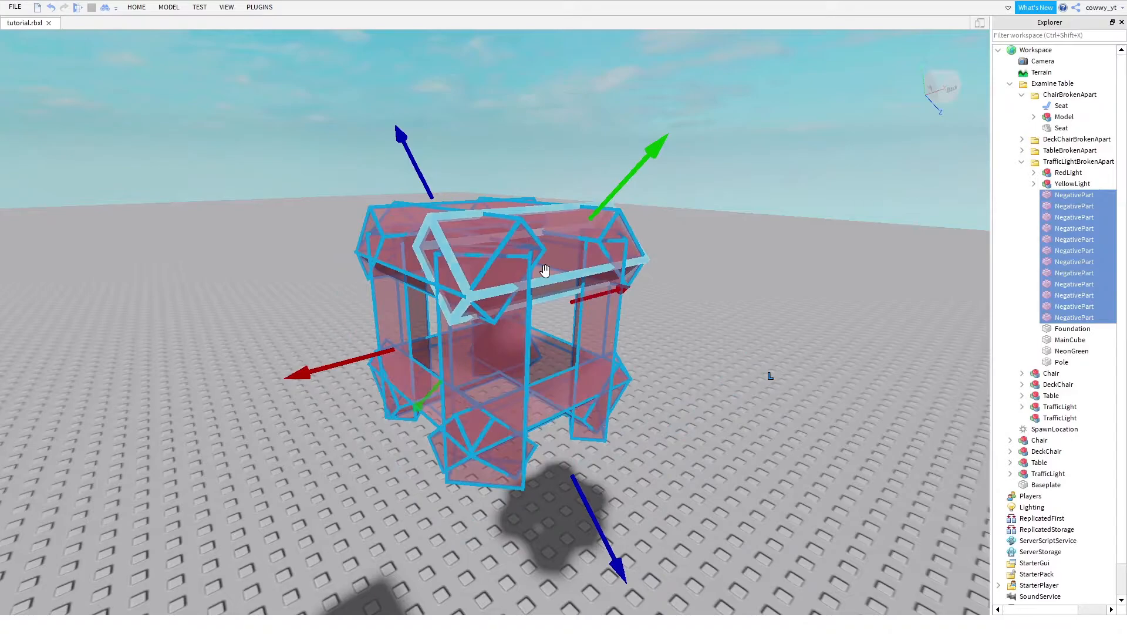
right_drag(729, 316, 729, 316)
- Move one negative part into the black MainCube along the red axis and union the two to cut a hole
drag(547, 306, 348, 345)
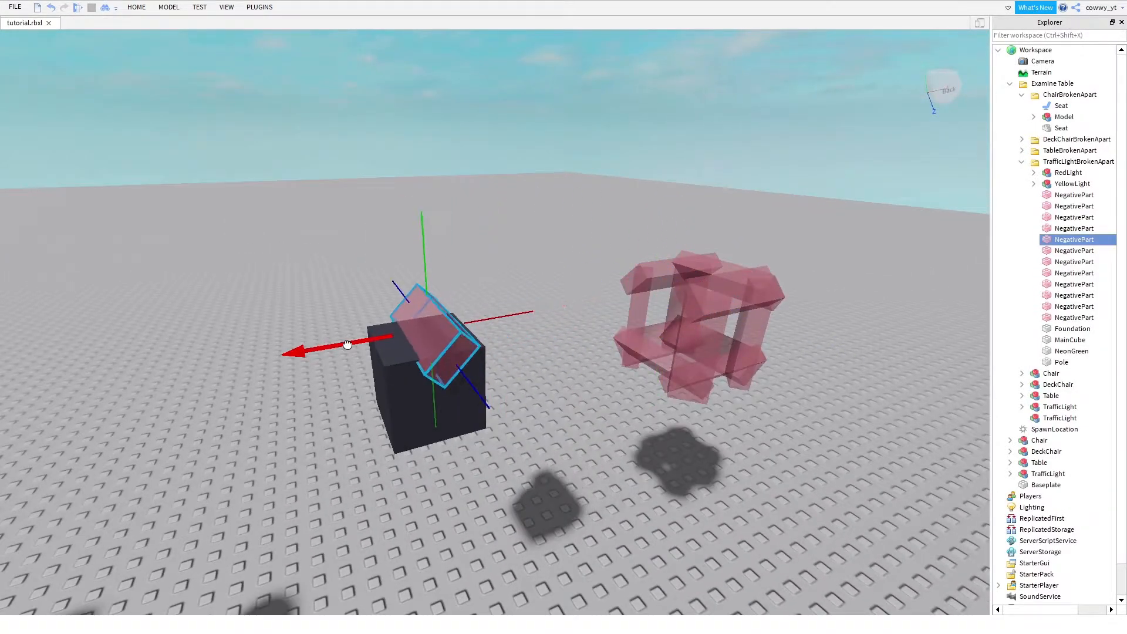
right_drag(367, 343, 370, 344)
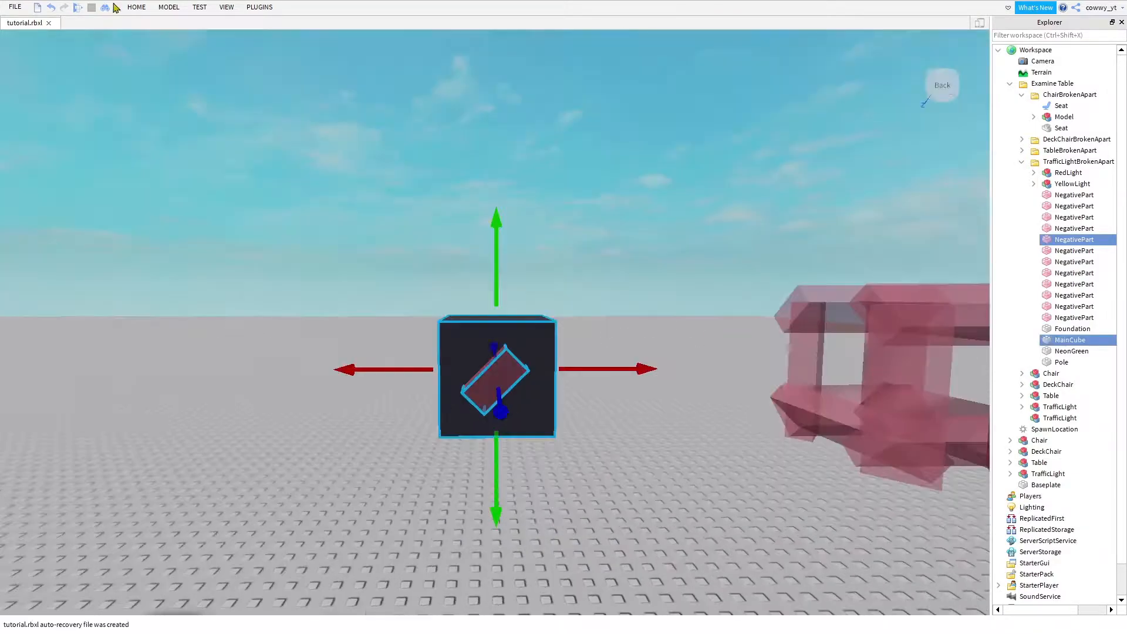
click(174, 9)
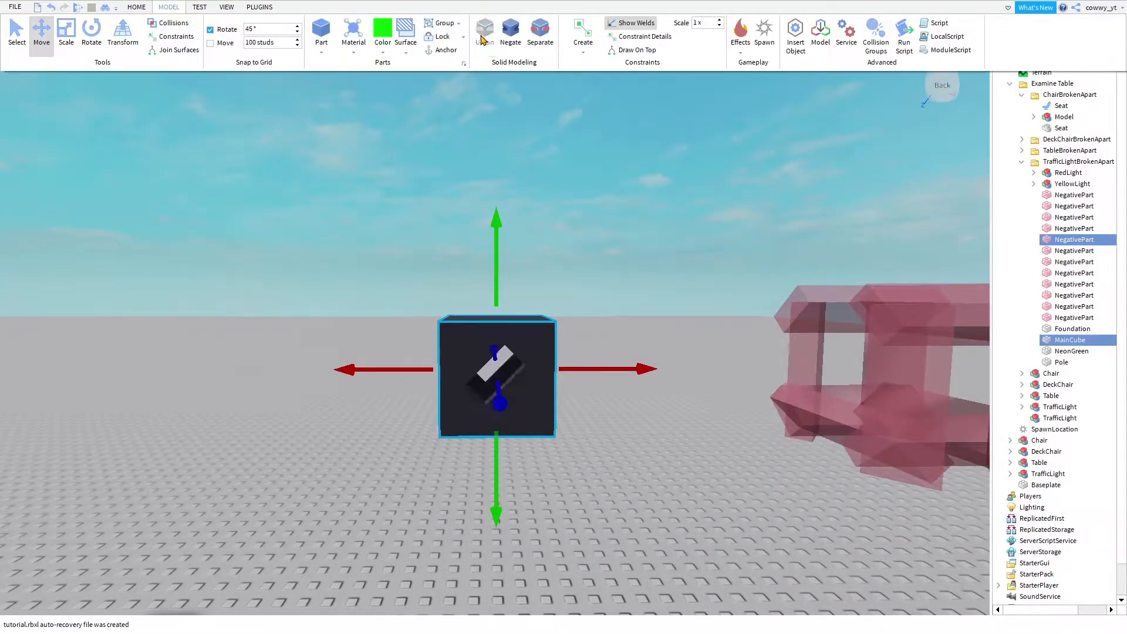
click(614, 285)
right_click(615, 329)
click(613, 301)
- Union another negative part lying across the black cube's edge with the cube to cut that edge
key(w)
right_drag(612, 296, 612, 296)
key(q)
key(d)
key(d)
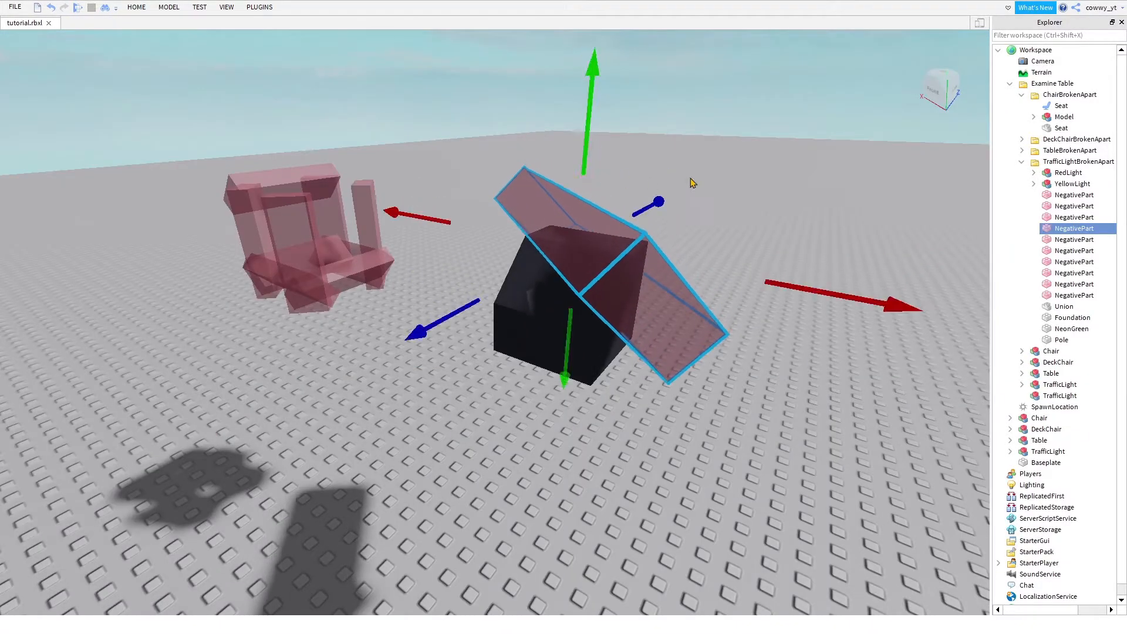
click(169, 7)
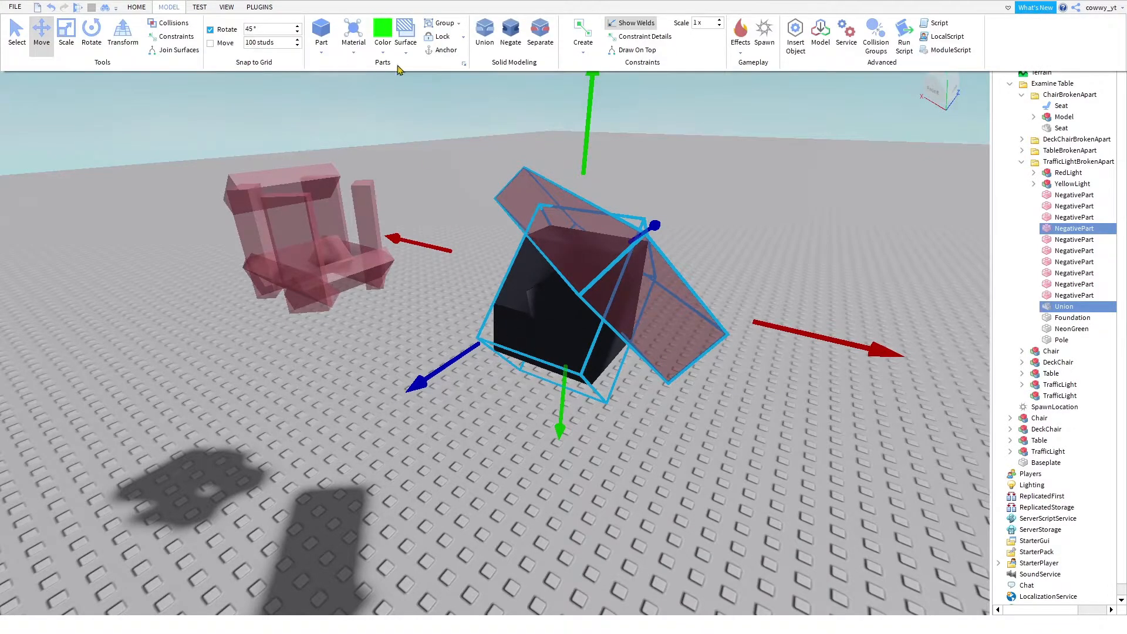
click(485, 35)
click(725, 250)
- Examine the cut edges of the black cube from several sides
key(a)
right_drag(725, 250, 725, 250)
key(d)
key(d)
right_drag(628, 245, 628, 245)
key(d)
key(w)
key(e)
key(a)
key(q)
key(q)
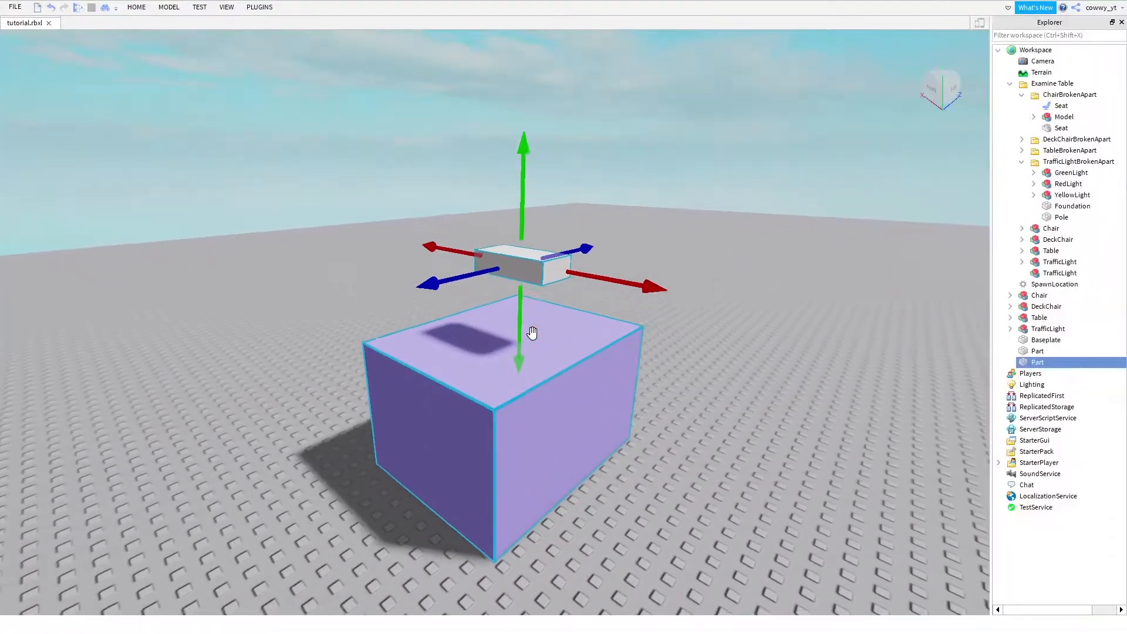
- Negate the small white block floating above the purple block
scroll(535, 322, up, 3)
right_drag(535, 323, 527, 308)
key(d)
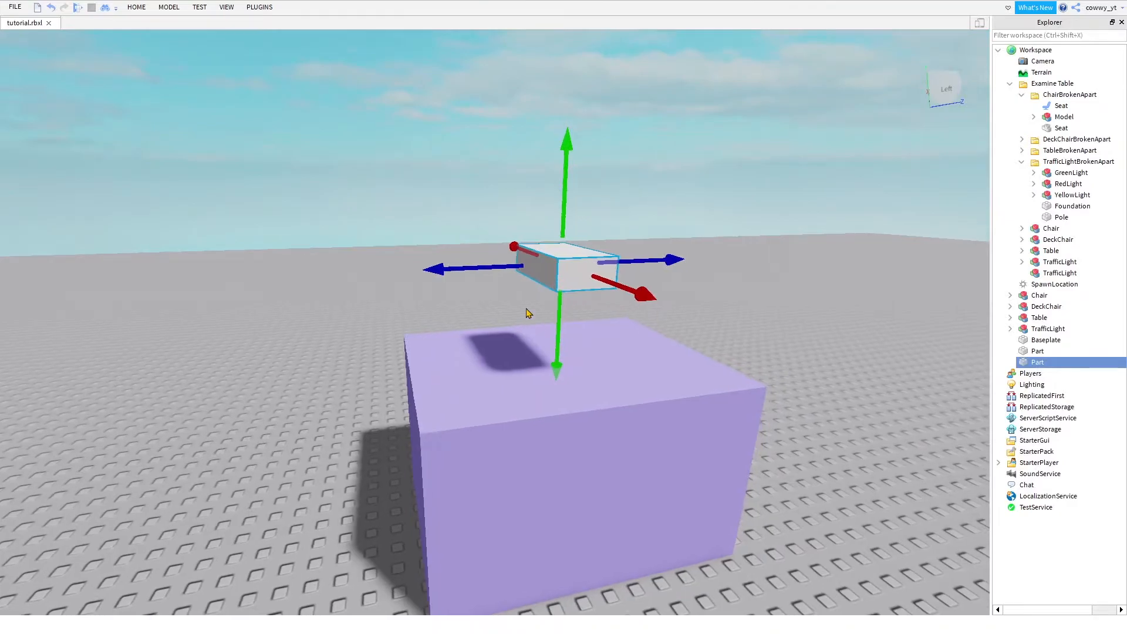
click(164, 8)
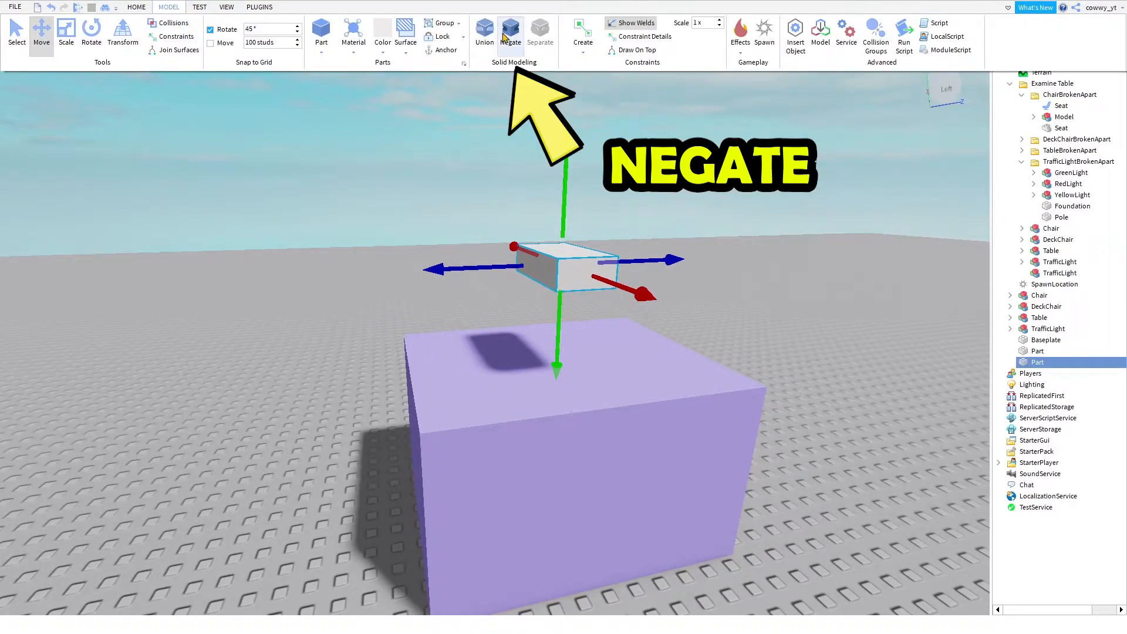
key(a)
- Move the negative part along the red axis and down so it partly overlaps the purple block's side
right_drag(541, 208, 544, 213)
key(a)
key(a)
key(ctrl+4)
key(ctrl+2)
drag(616, 252, 737, 266)
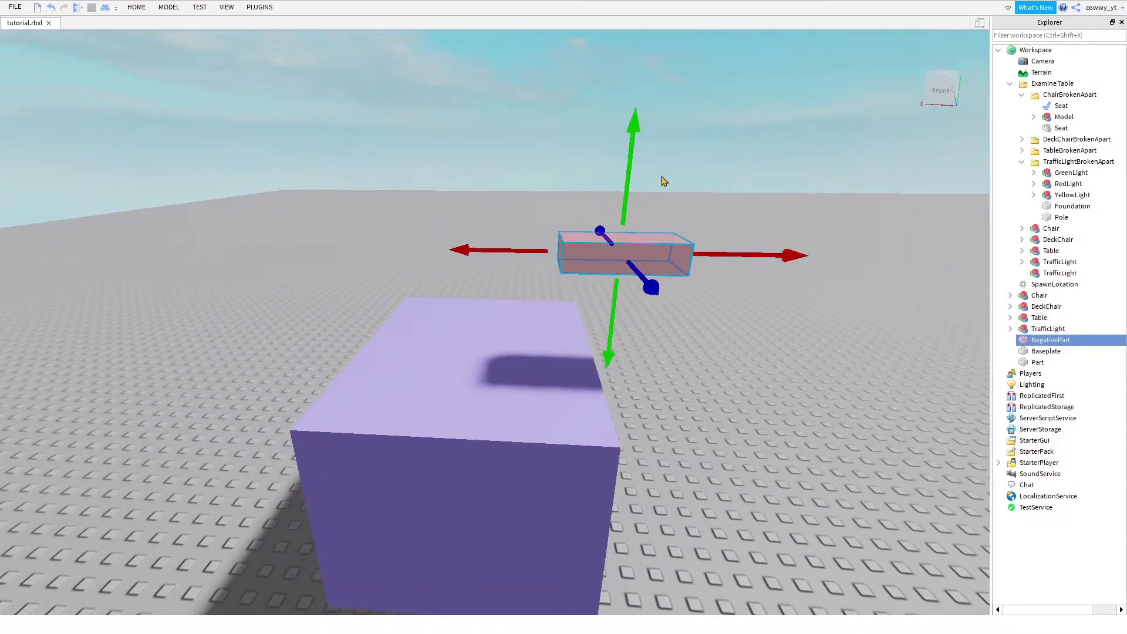
drag(639, 247, 632, 313)
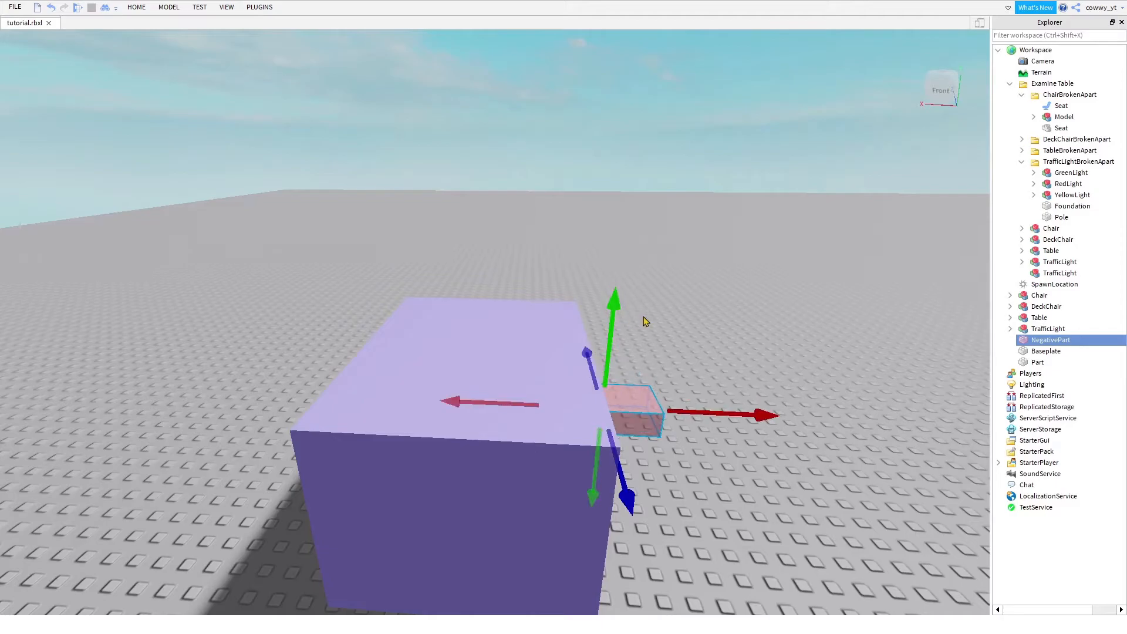
- Union the negative part with the purple block to cut a rectangular recess in its side
key(d)
drag(714, 206, 286, 502)
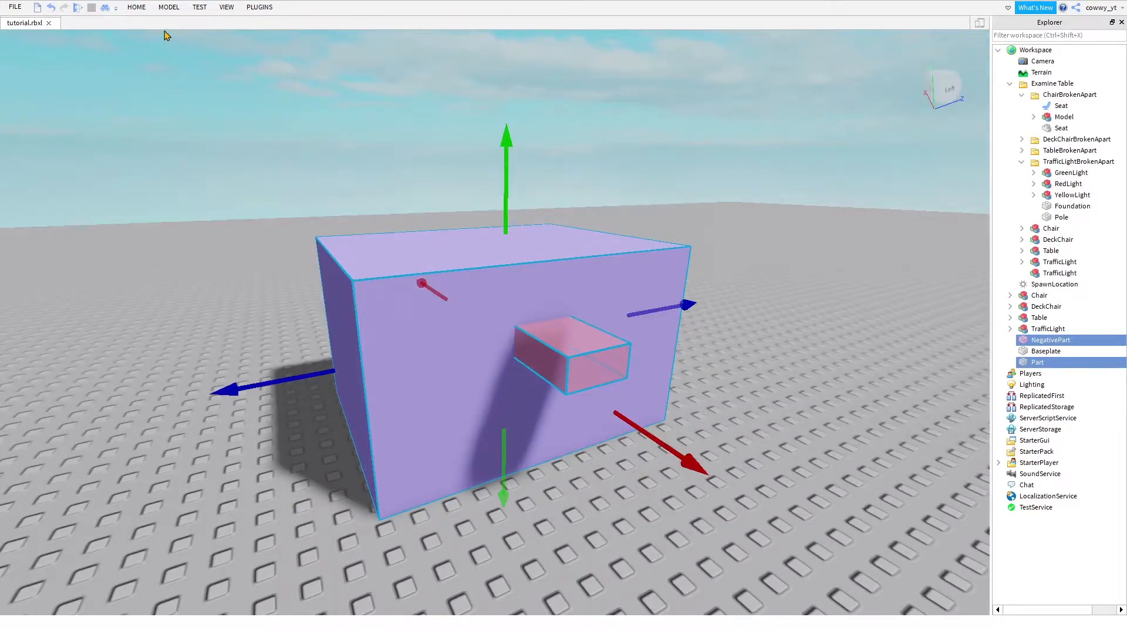
click(174, 9)
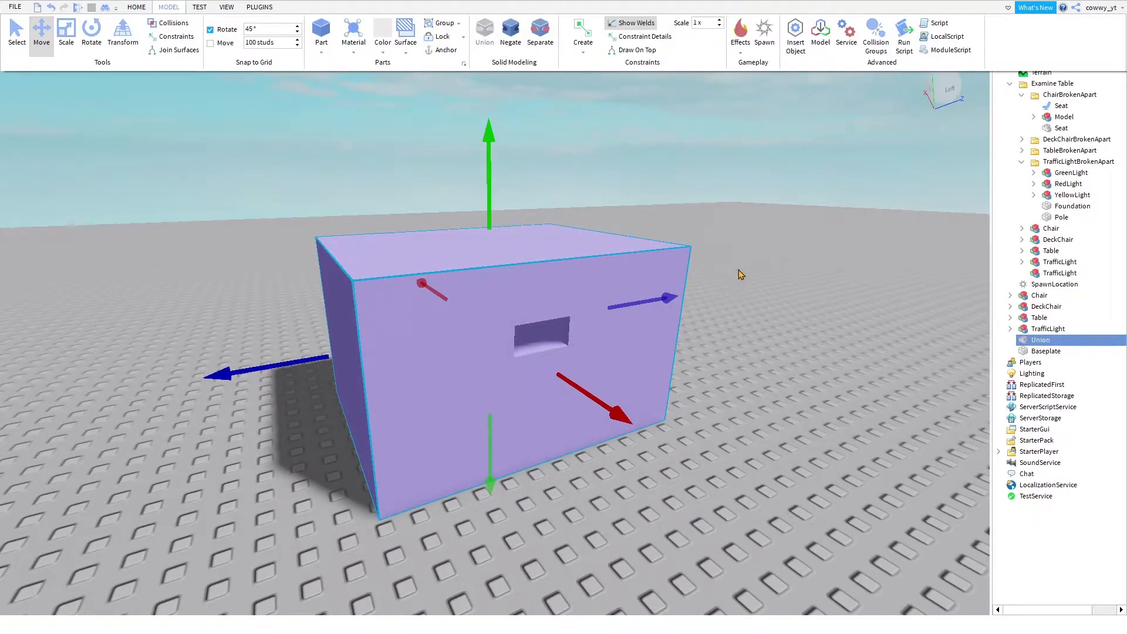
right_drag(738, 270, 739, 266)
key(d)
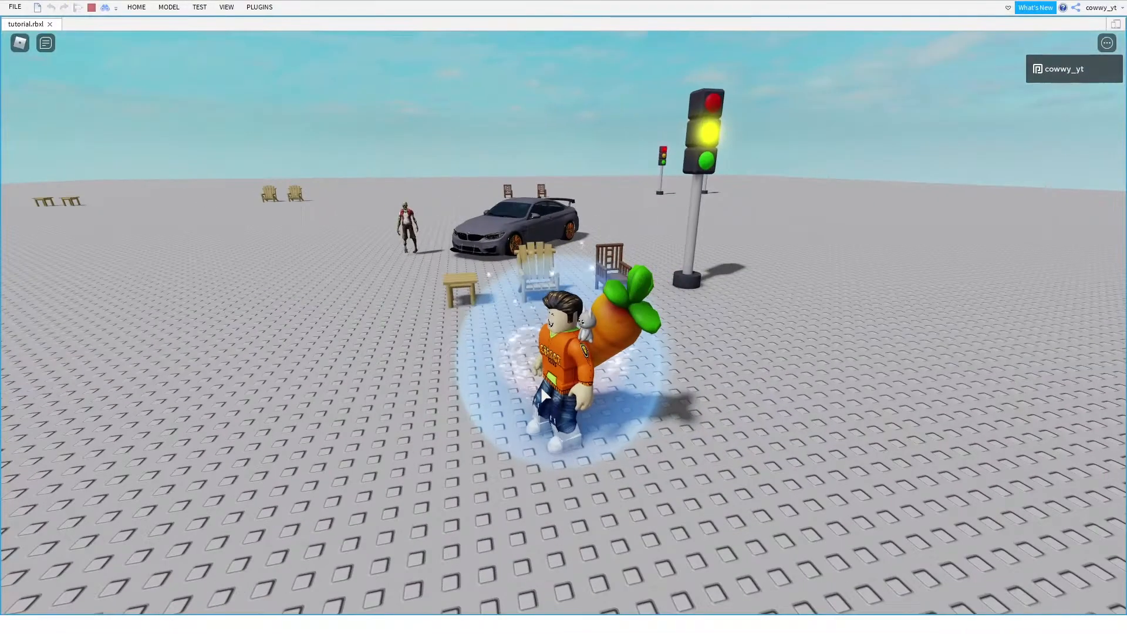
- Walk and jump the character through the play test over to the zombie and the grey car
key(d)
key(d)
key(w)
right_drag(542, 388, 545, 387)
key(s)
key(space)
key(a)
key(space)
key(a)
key(space)
key(w)
key(a)
key(w)
key(w)
key(space)
key(d)
key(a)
key(space)
key(a)
key(s)
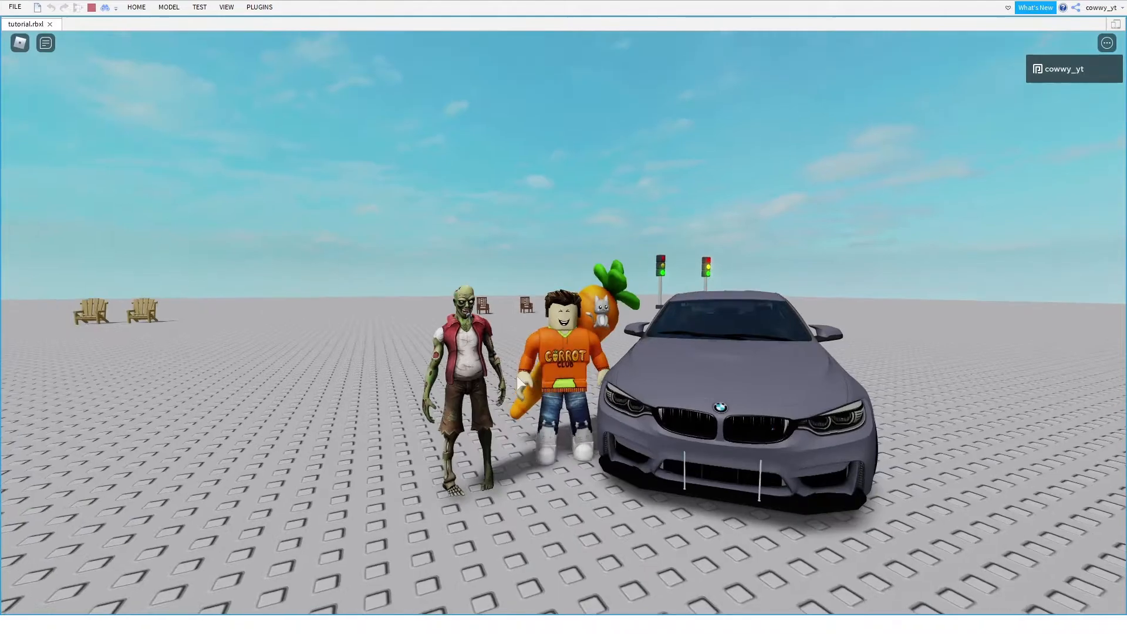
- Walk the character around the grey car to view it from the side
scroll(545, 387, up, 1)
right_drag(445, 373, 445, 372)
key(s)
key(a)
right_drag(529, 395, 531, 403)
key(w)
key(d)
key(d)
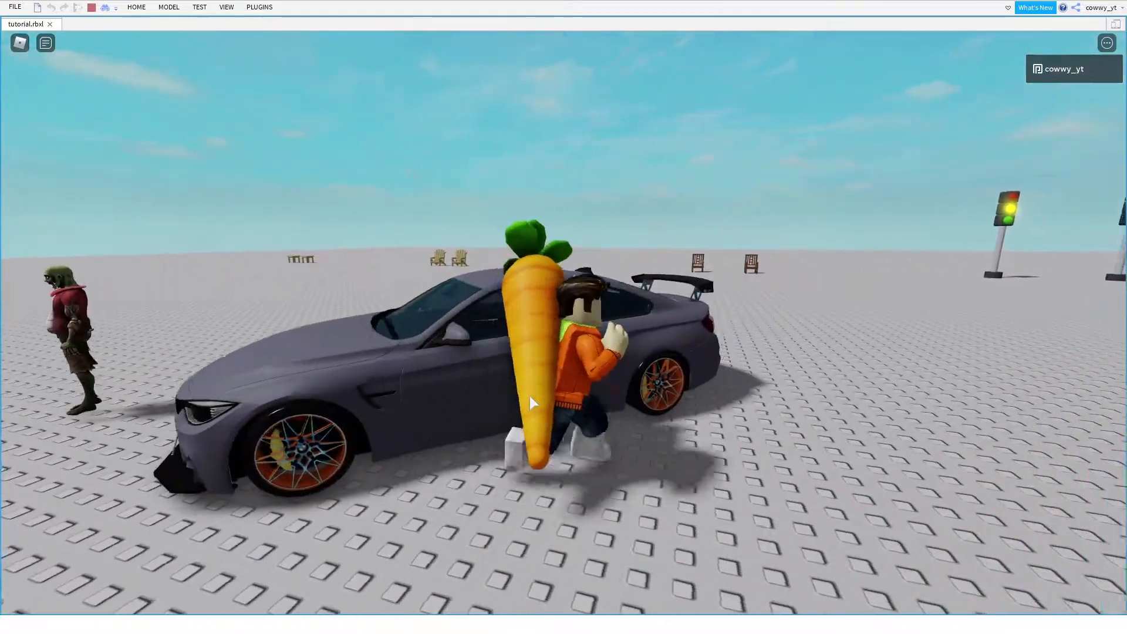
- Bring the character to a stand beside the grey car's front wheel, facing the camera
key(w)
key(a)
key(space)
key(s)
right_drag(531, 403, 530, 403)
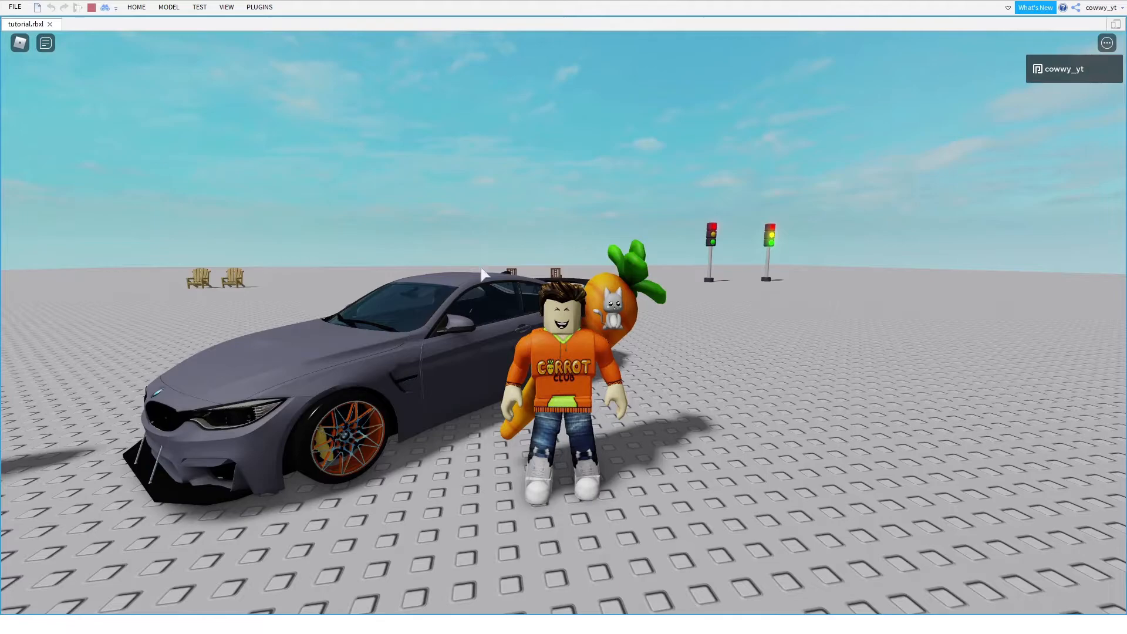
- Walk the character past the front of the grey car to the zombie
key(s)
key(a)
key(a)
key(a)
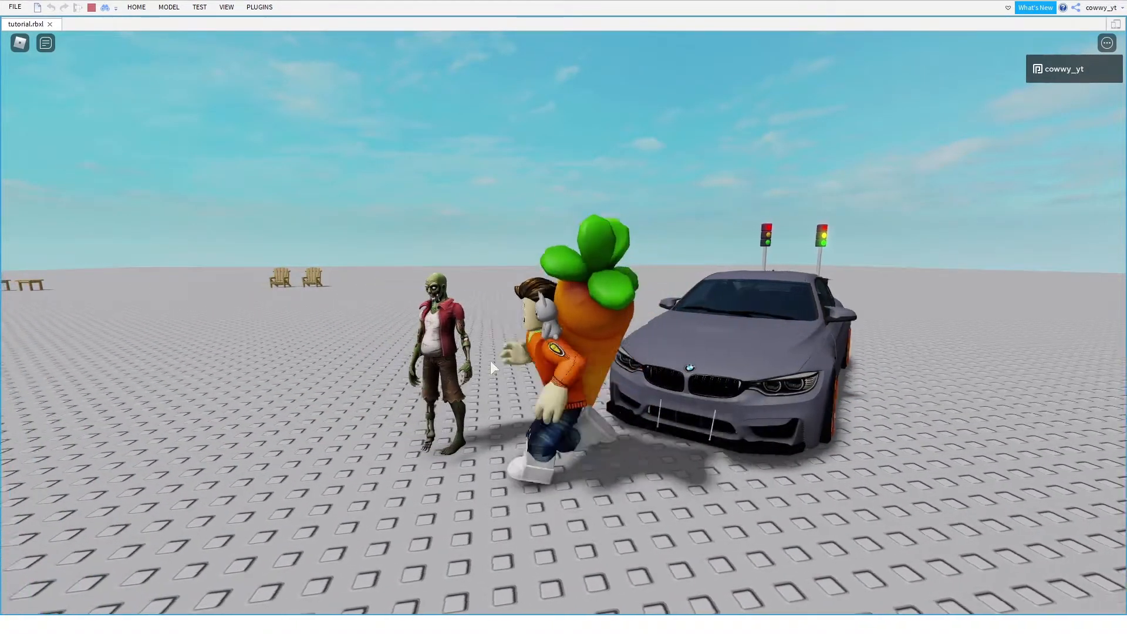
- Walk the character away from the zombie to the open ground beside the wooden table and jump there
key(w)
right_drag(512, 363, 513, 365)
key(s)
key(s)
key(s)
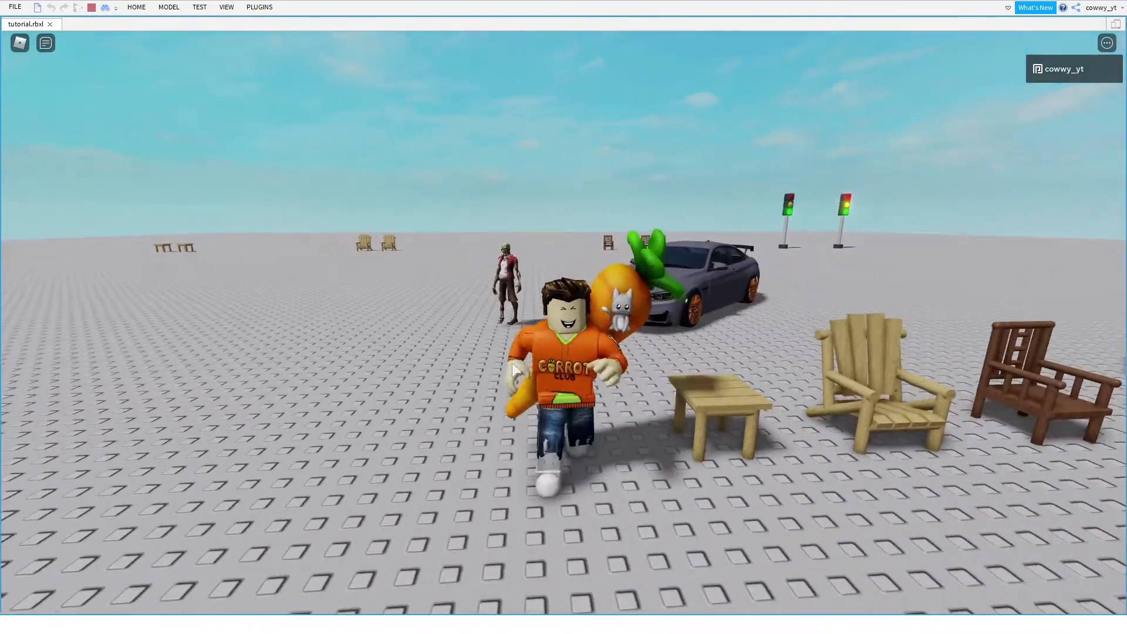
key(space)
key(s)
key(space)
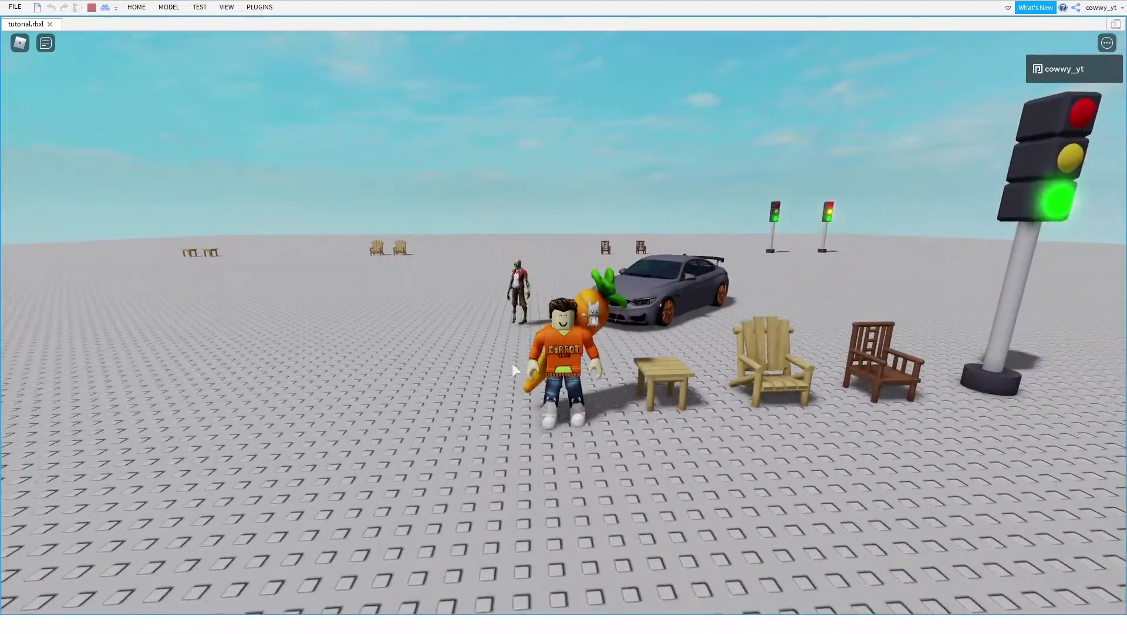
- Walk the character past the table and chairs over to the nearby traffic light
key(d)
key(d)
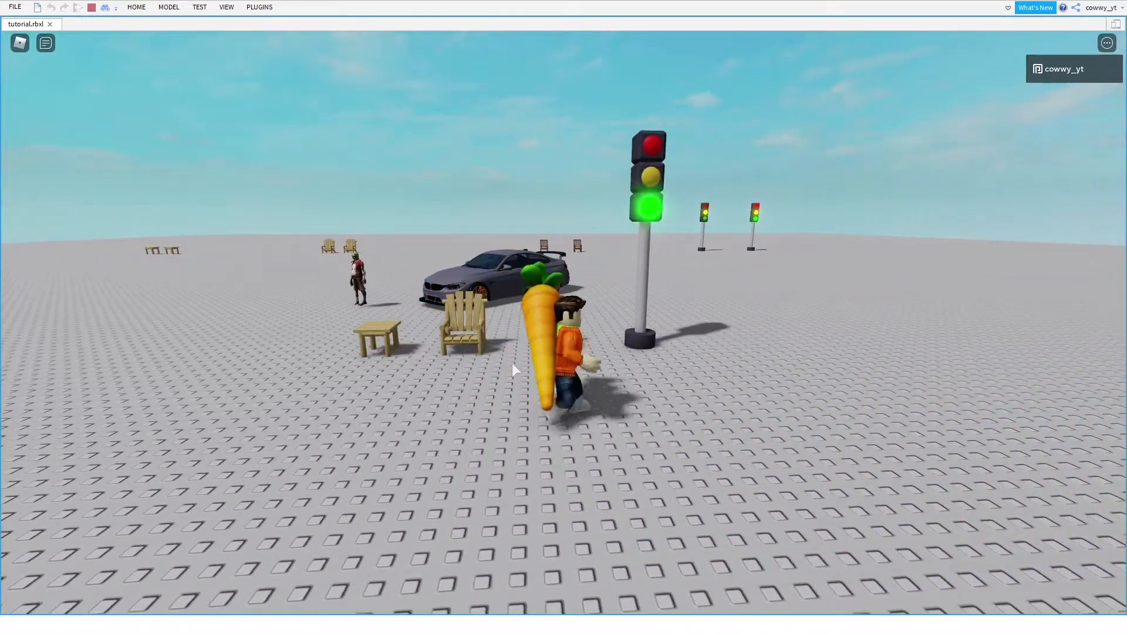
right_drag(512, 363, 516, 363)
key(w)
key(w)
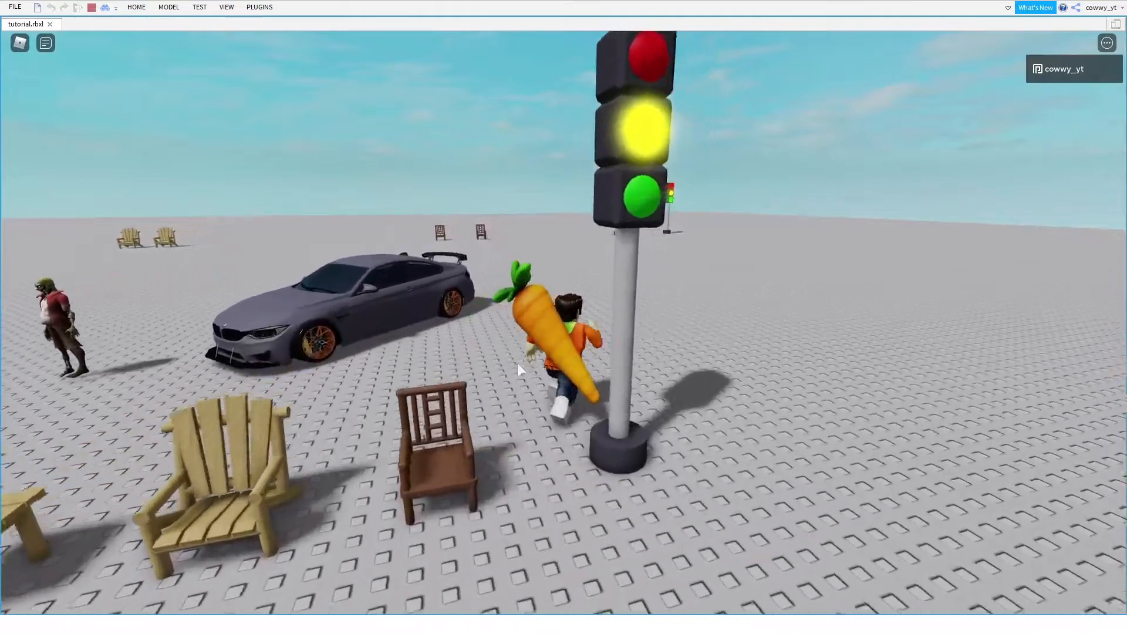
- Walk the character around the traffic light and chairs to open ground, and jump facing the camera with all the example models in view
key(d)
key(s)
key(a)
key(a)
key(w)
key(d)
key(s)
key(space)
right_drag(518, 365, 517, 365)
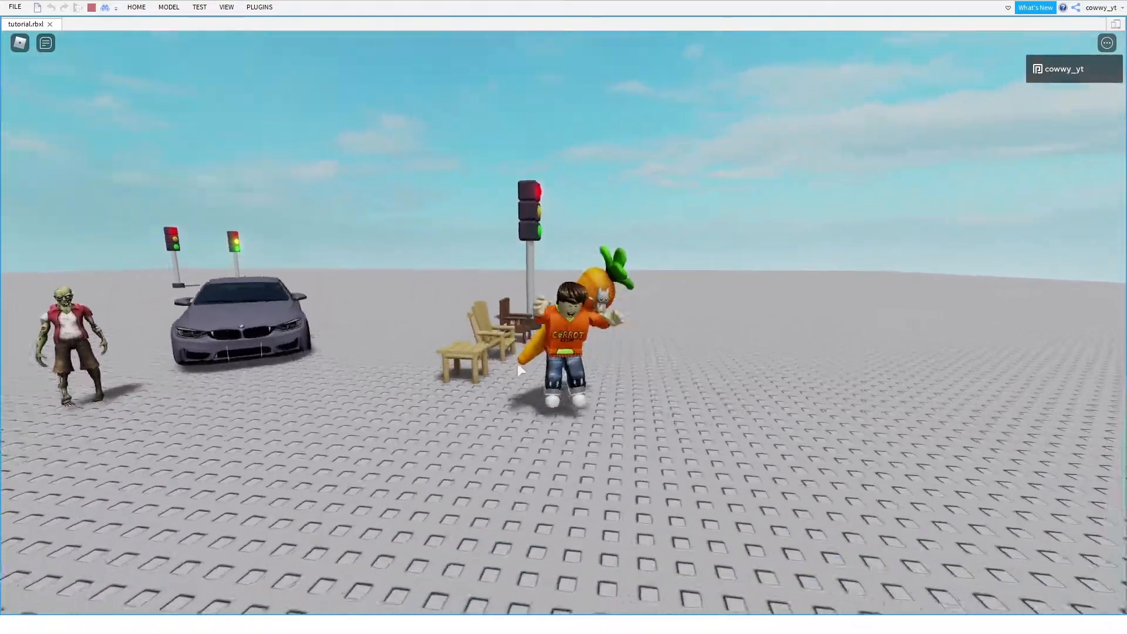
key(space)
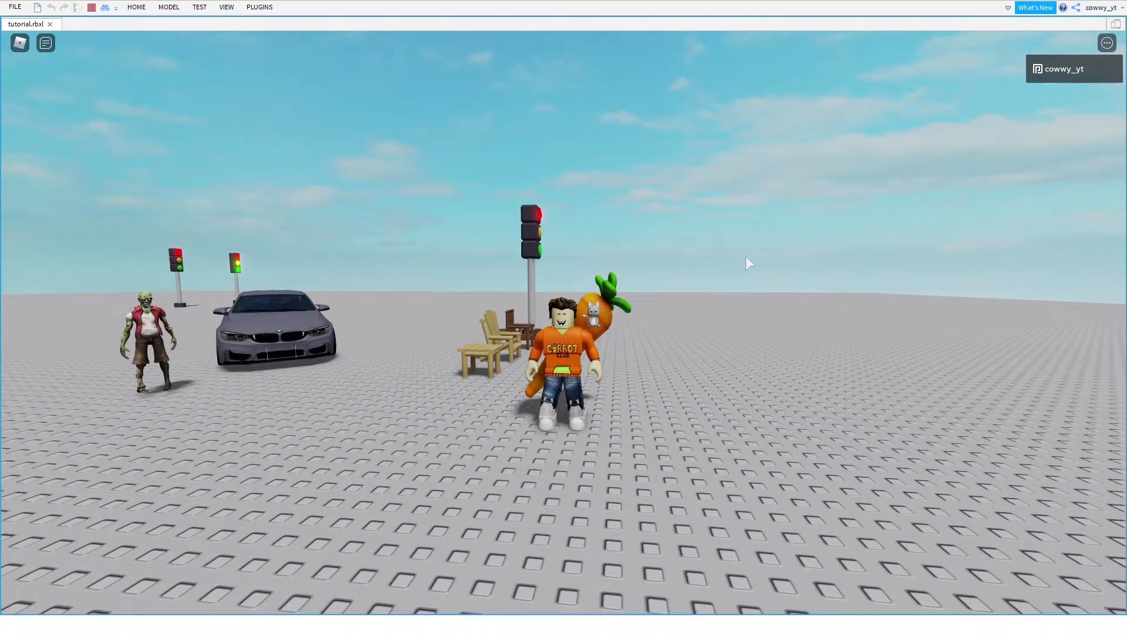